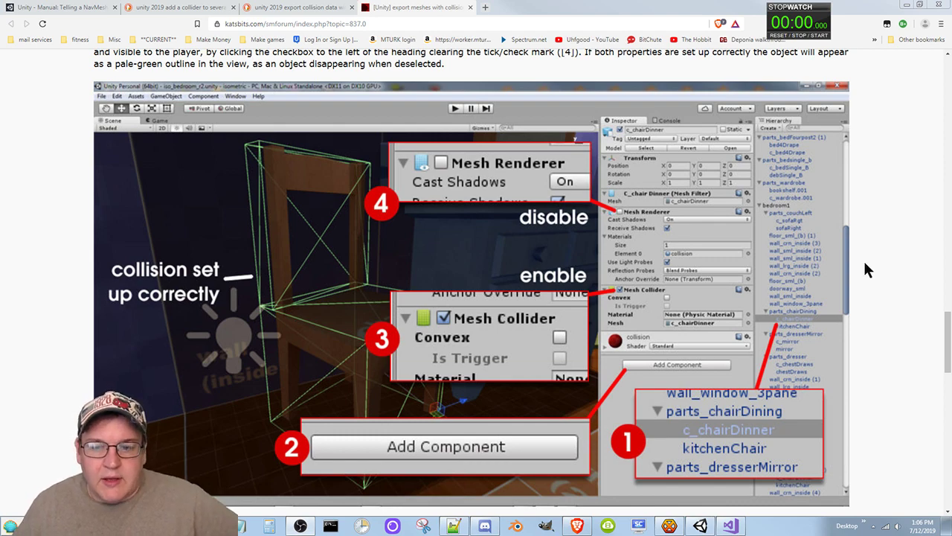
- Read the article's sections on exporting collision with a Blender game mesh, setting up collision in Unity, and export issues
scroll(896, 274, "up", 4)
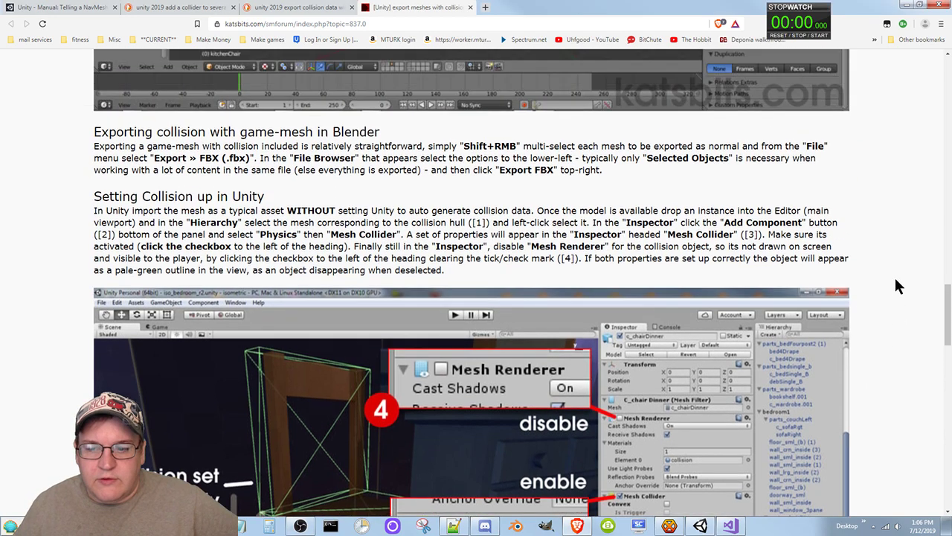
scroll(896, 281, "up", 1)
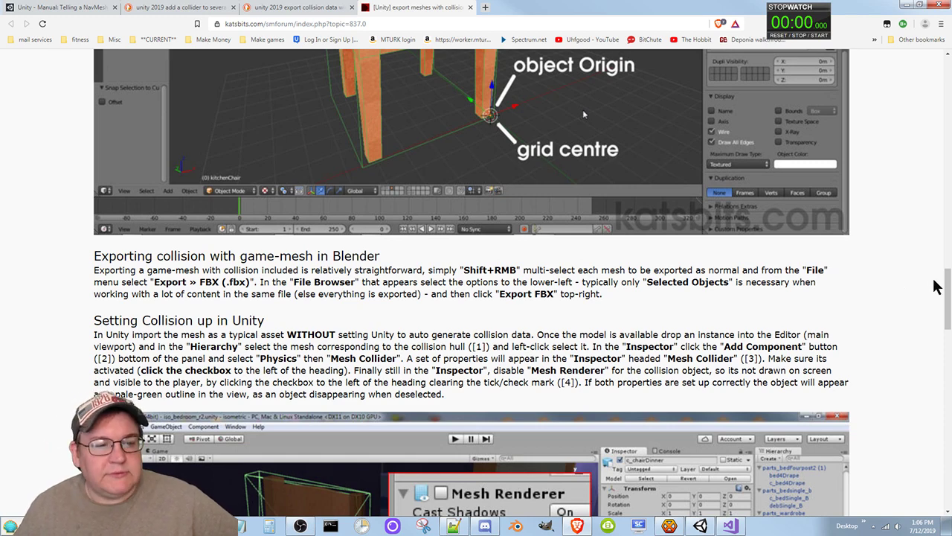
scroll(935, 286, "down", 3)
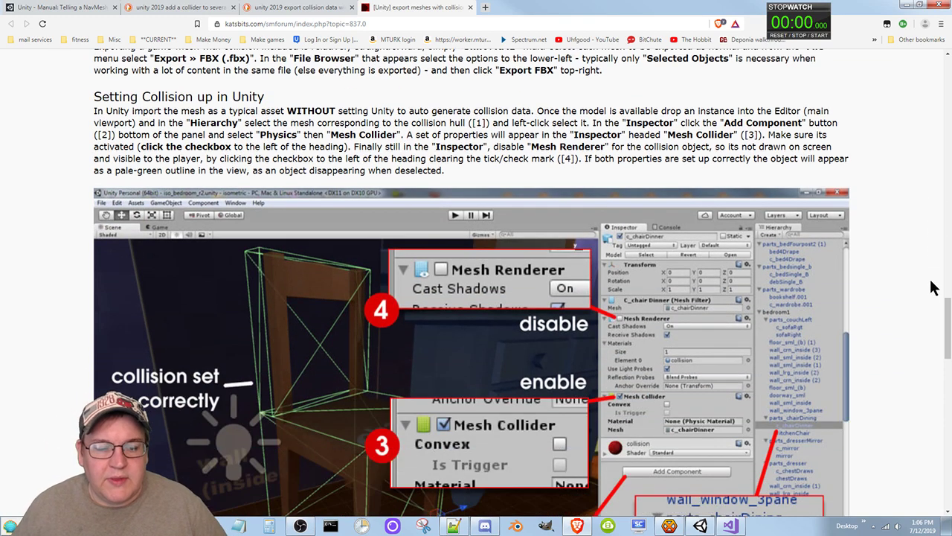
scroll(934, 288, "down", 2)
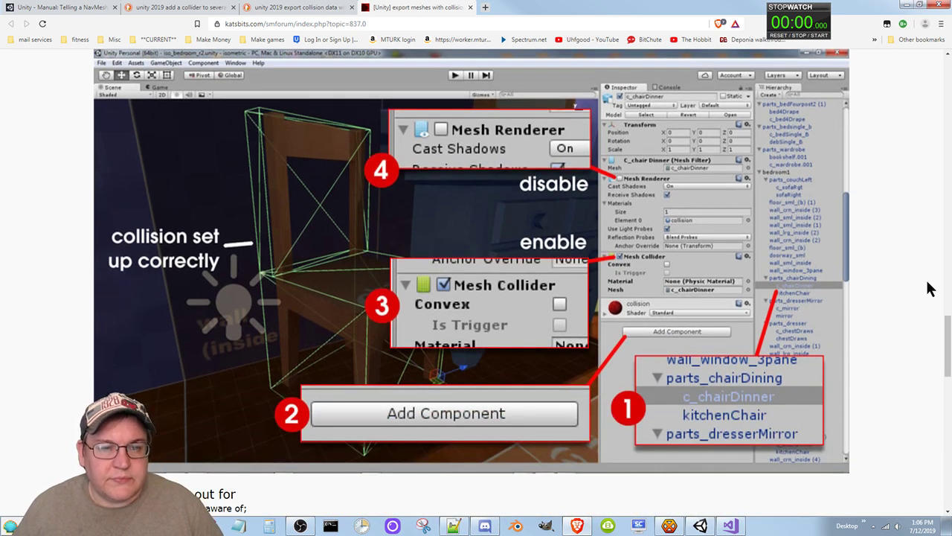
scroll(930, 289, "down", 1)
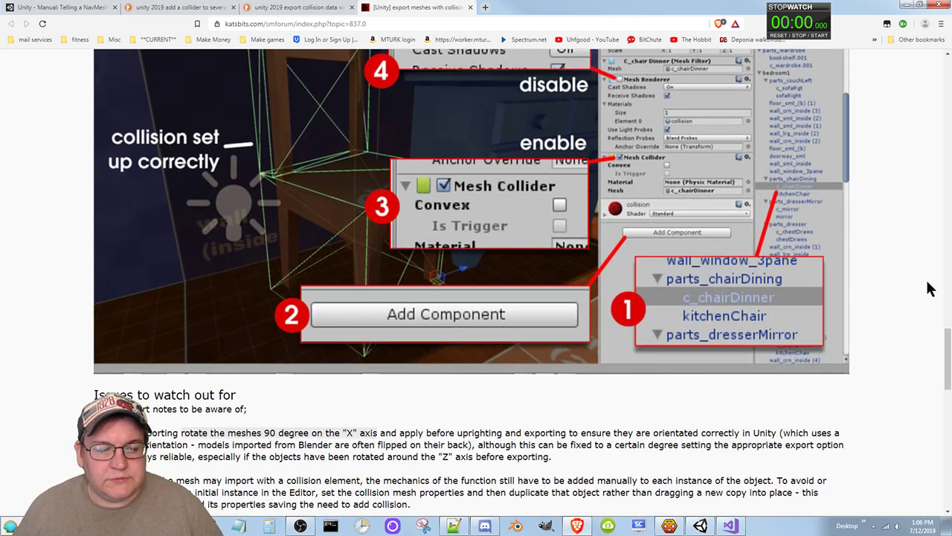
scroll(926, 290, "up", 3)
scroll(922, 292, "down", 5)
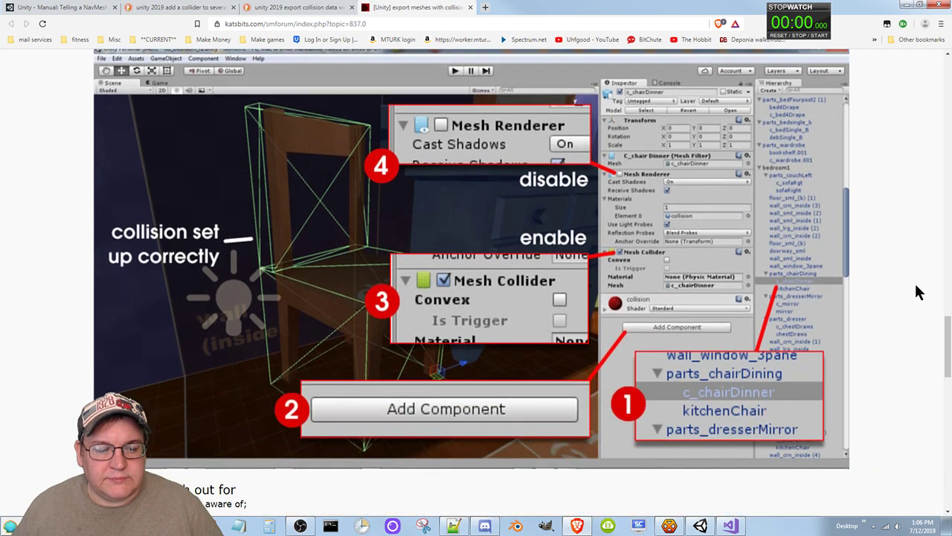
scroll(919, 292, "down", 1)
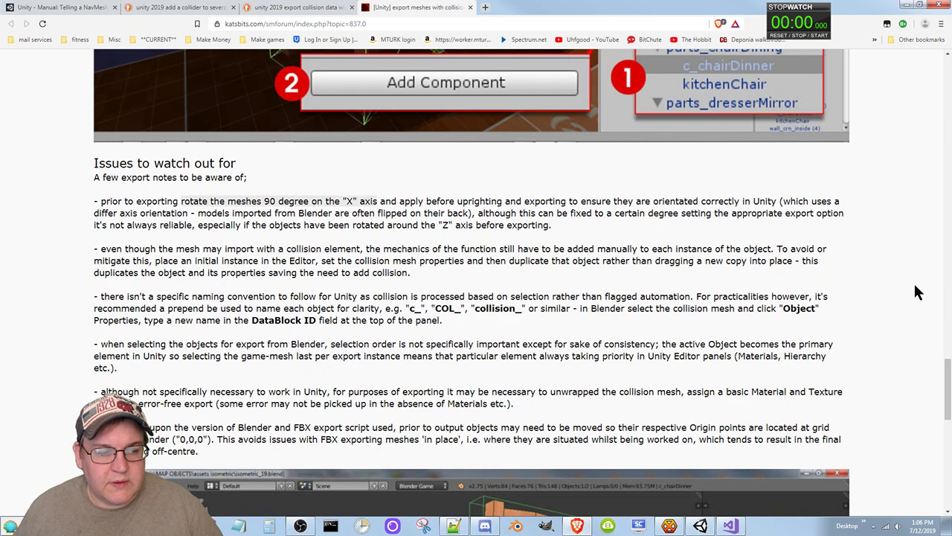
scroll(915, 292, "up", 6)
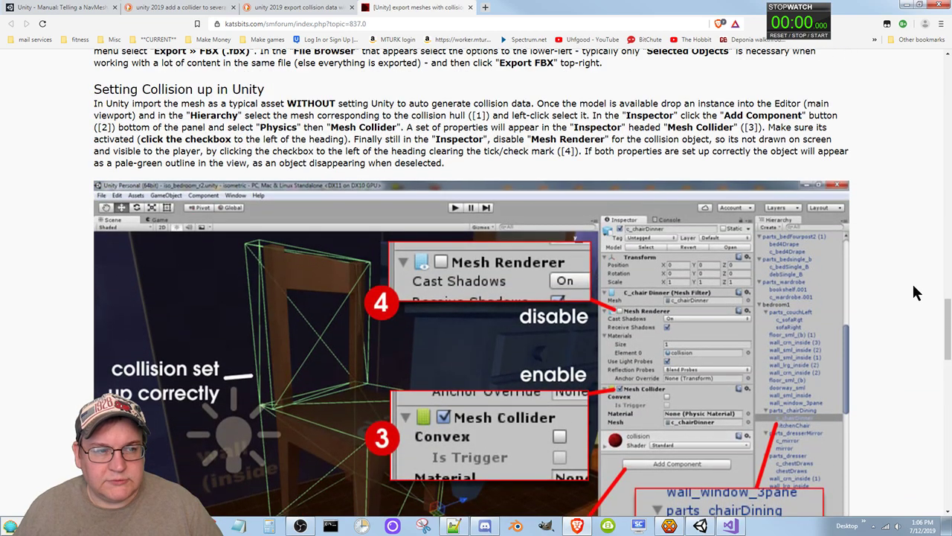
scroll(915, 292, "up", 3)
scroll(912, 284, "up", 2)
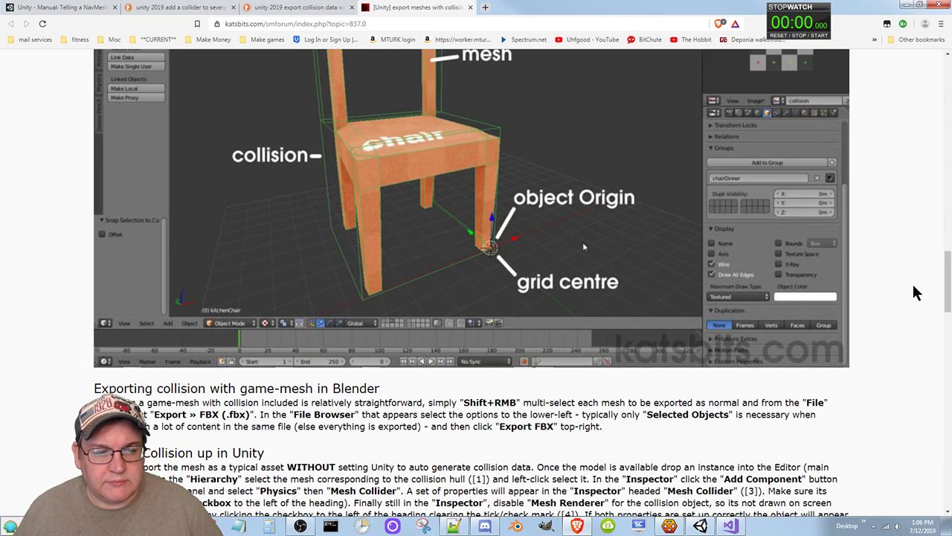
scroll(912, 284, "down", 3)
scroll(912, 284, "down", 2)
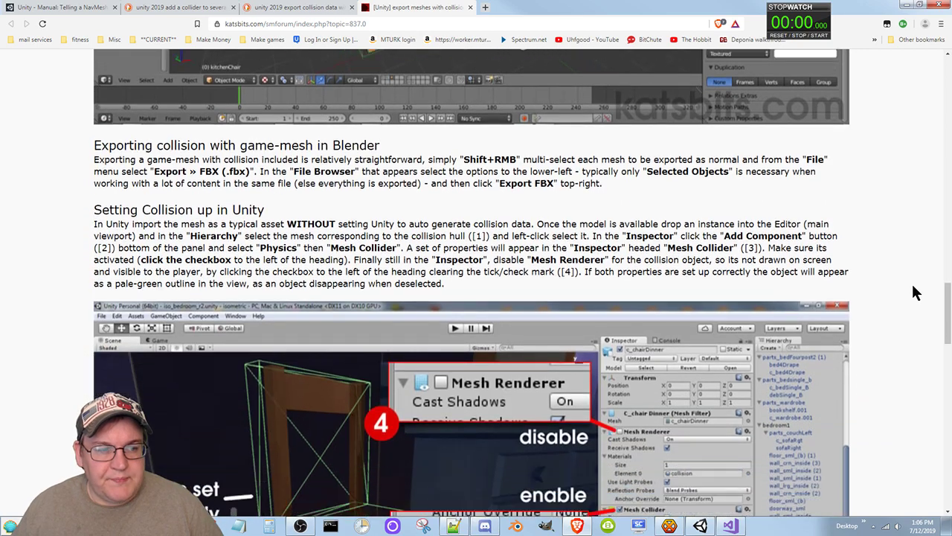
scroll(915, 292, "down", 1)
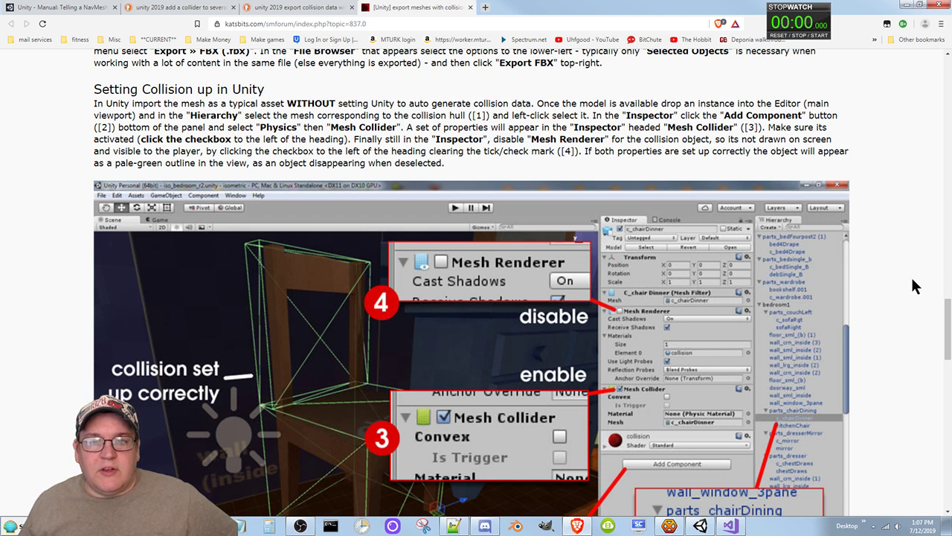
left_click(819, 35)
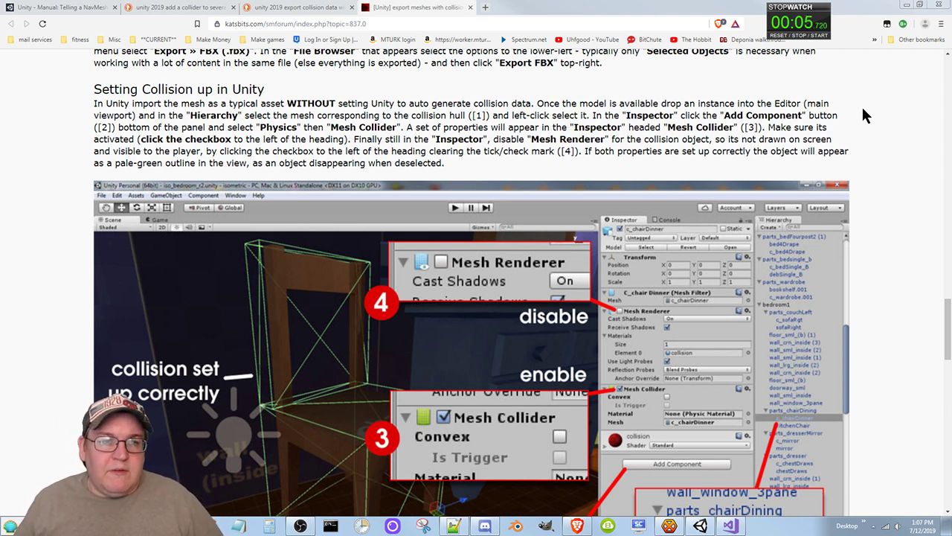
left_click(862, 109)
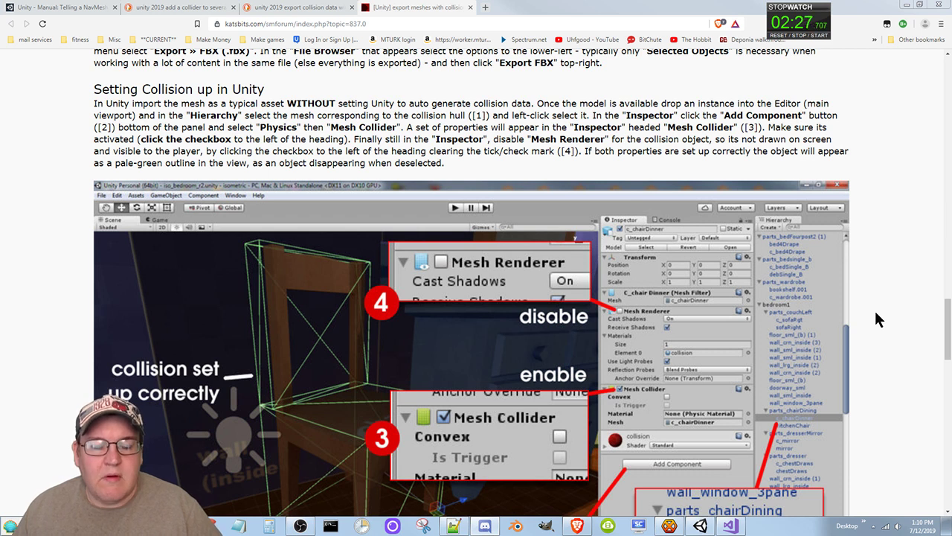
- Switch to Unity, save test scene 2 with nothing left selected, and widen the Hierarchy and Project area
left_click(700, 525)
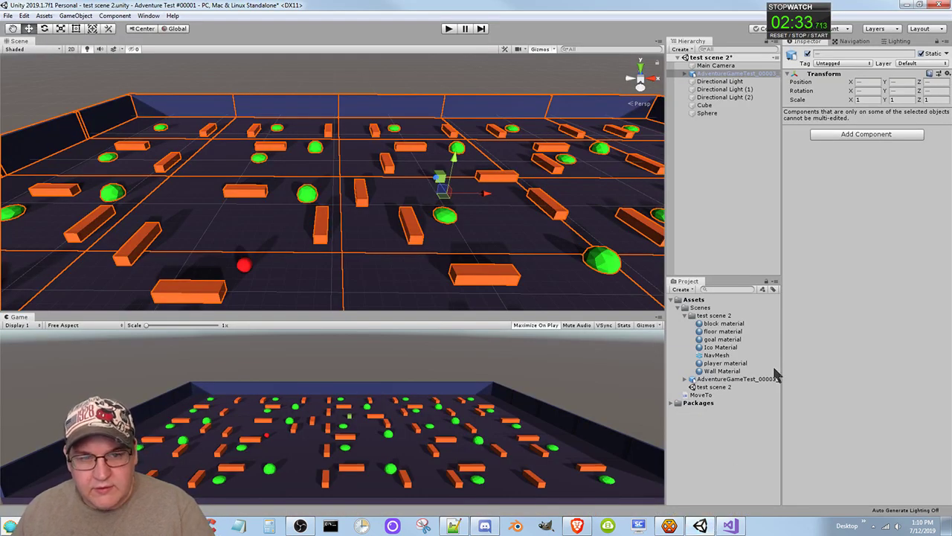
key("ctrl+s")
left_click(507, 70)
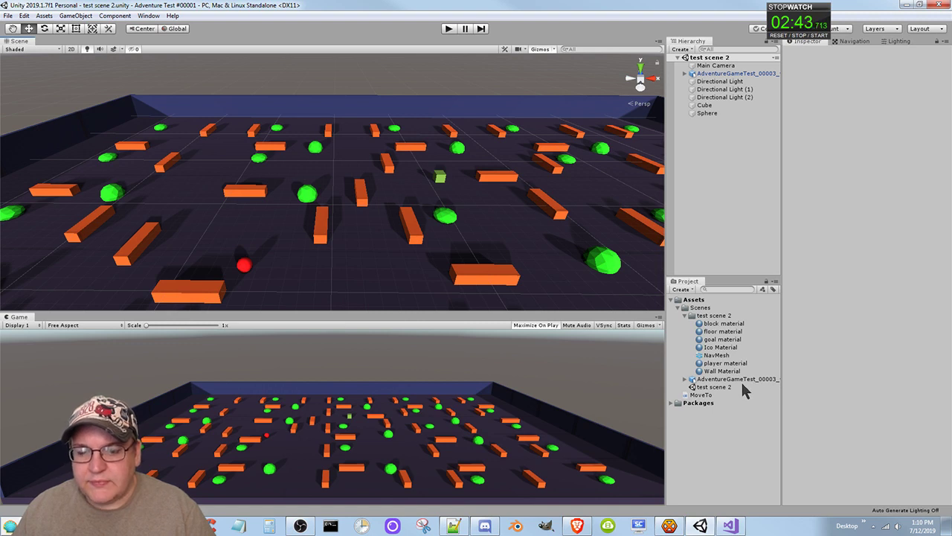
left_click_drag(782, 217, 825, 222)
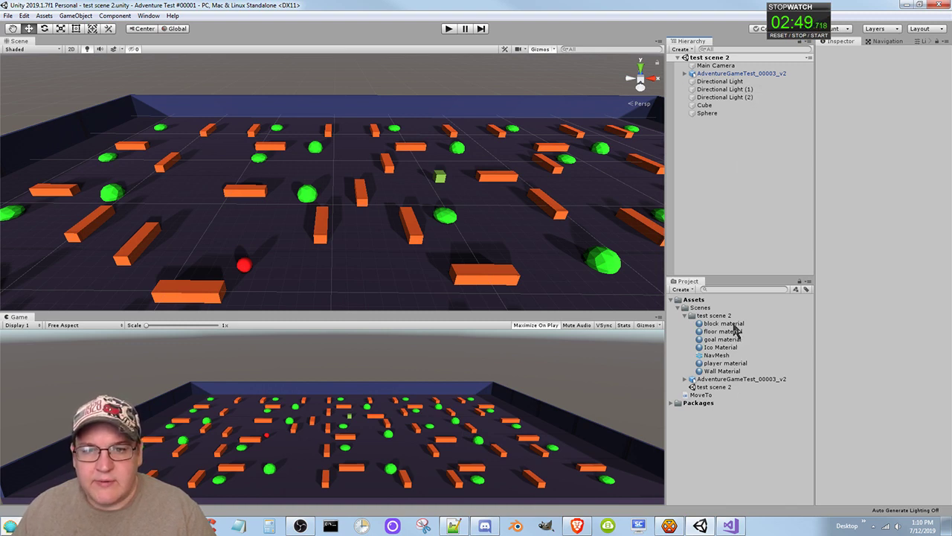
- Place a second instance of the AdventureGameTest_00003_v2 model in the scene and add a Mesh Collider to it
left_click(740, 379)
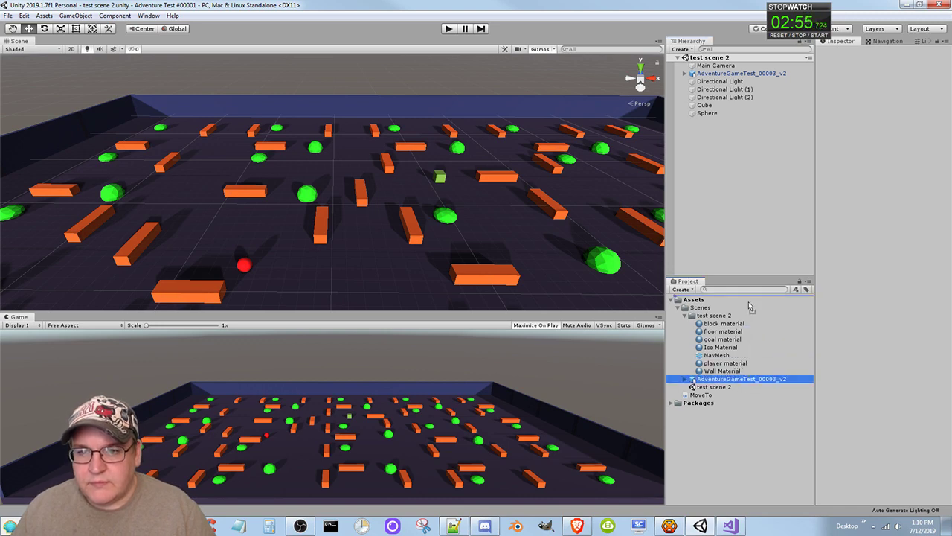
left_click_drag(749, 306, 471, 240)
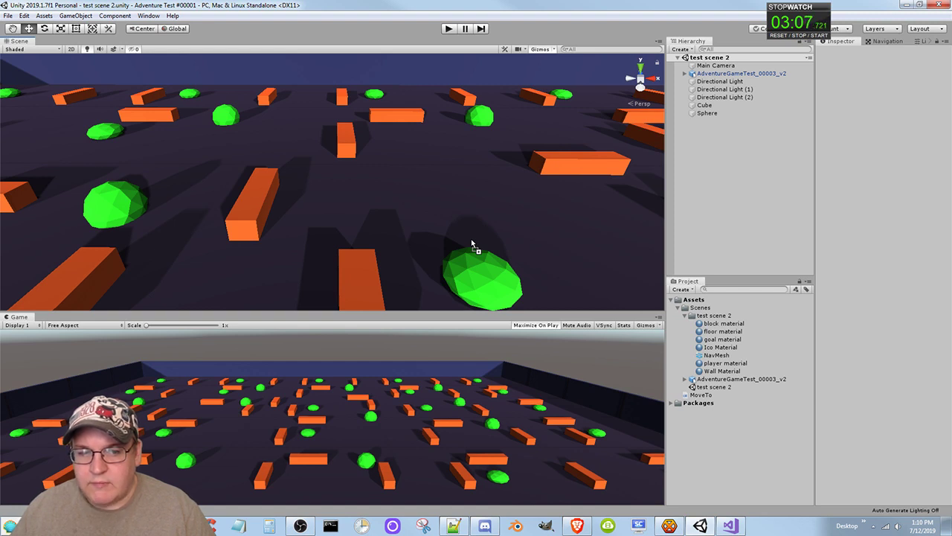
left_click_drag(470, 239, 468, 266)
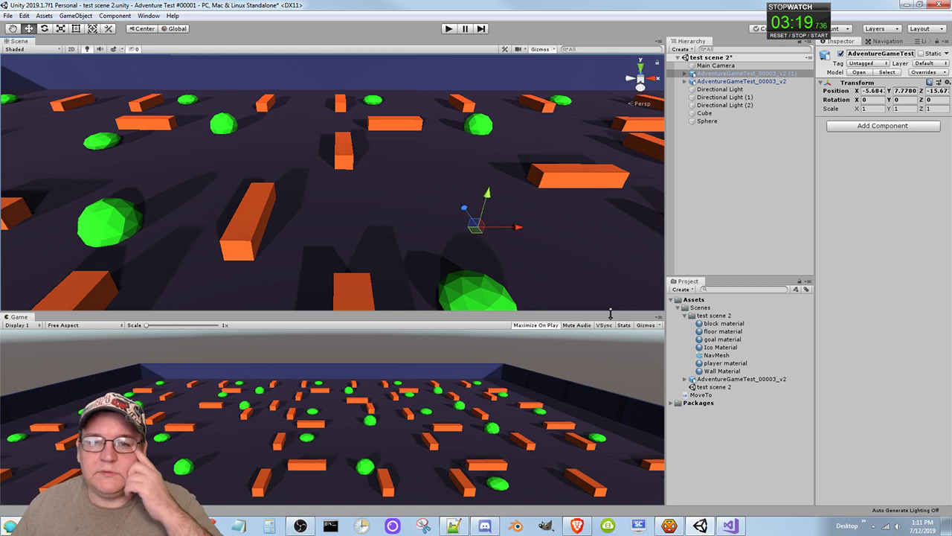
left_click(891, 128)
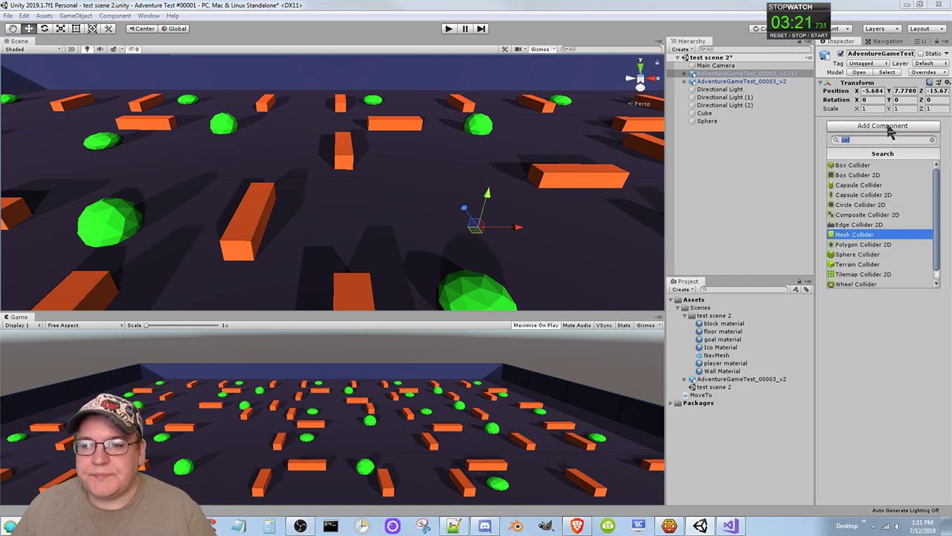
left_click(854, 234)
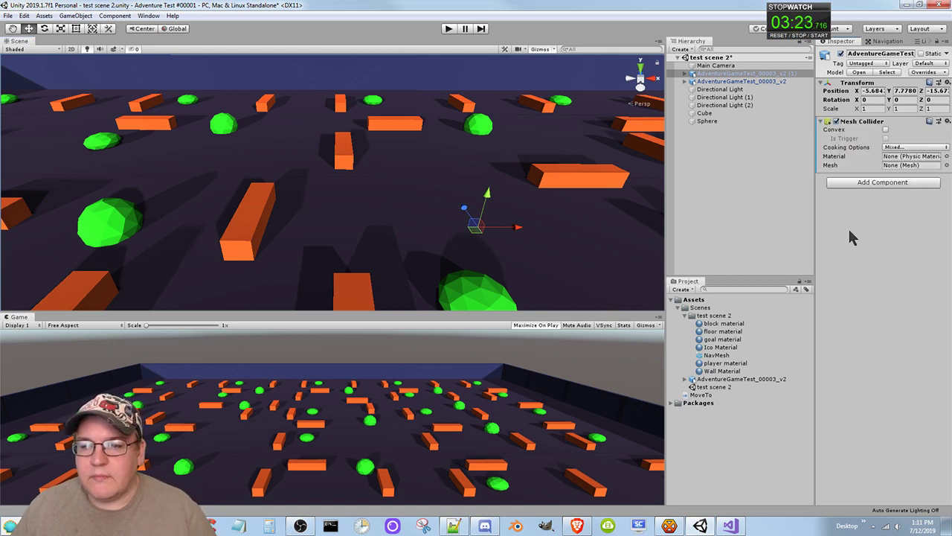
- Try to assign the second model instance as its own Mesh Collider's mesh, and delete that instance from the scene
left_click(901, 166)
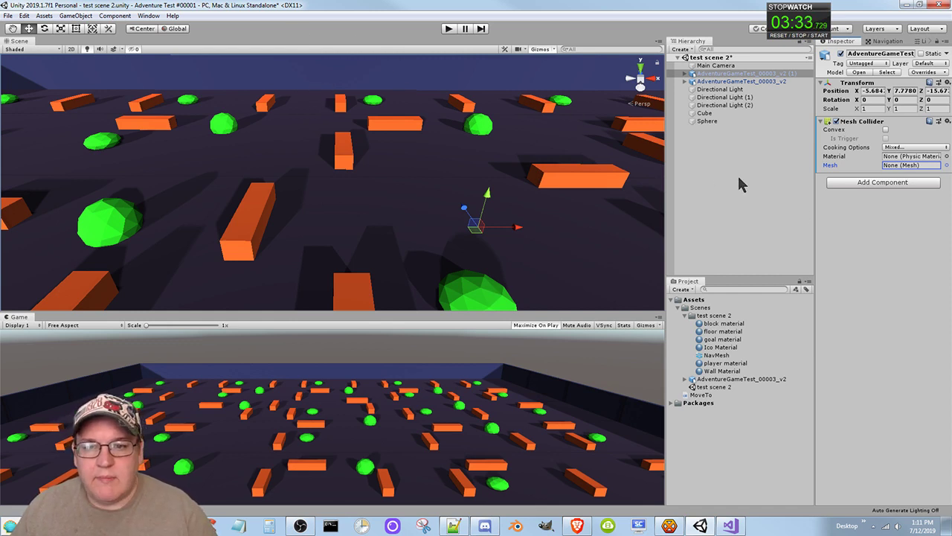
left_click(739, 74)
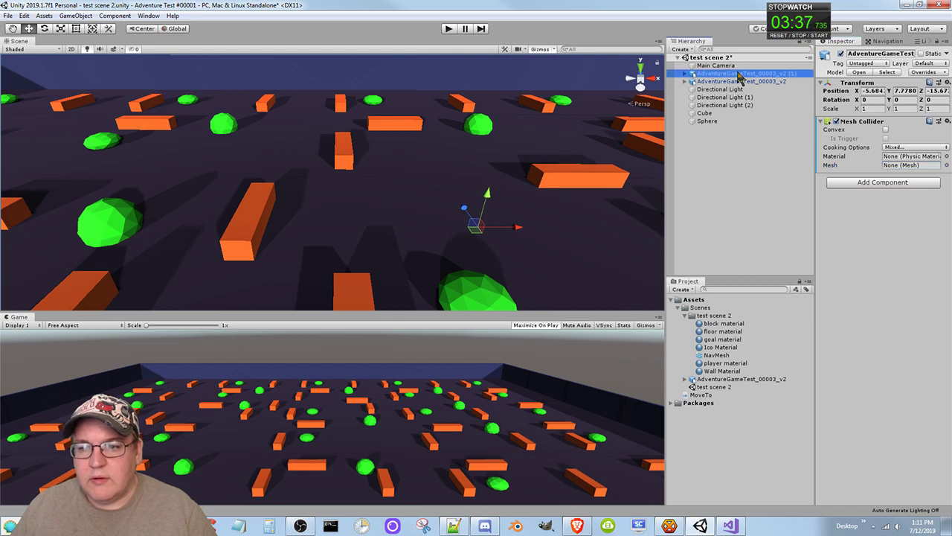
left_click_drag(740, 74, 900, 170)
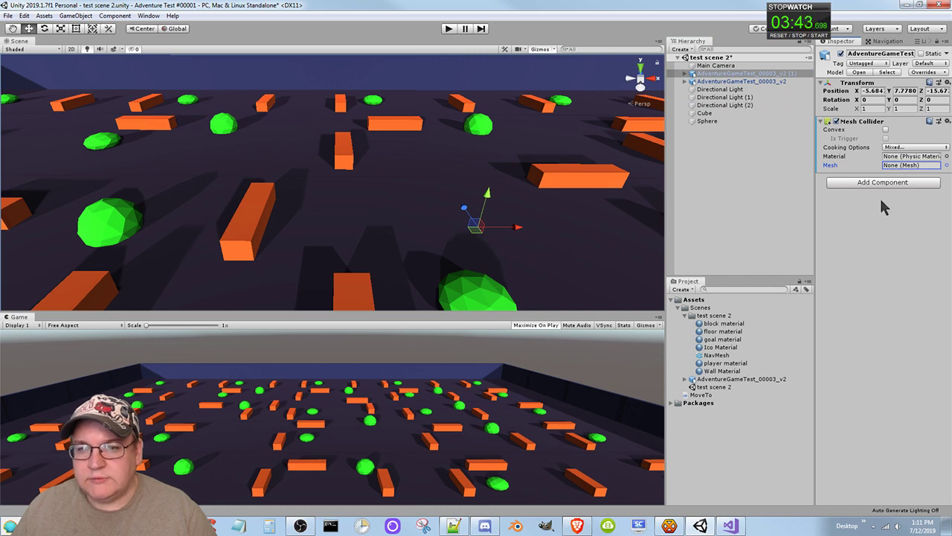
left_click(735, 74)
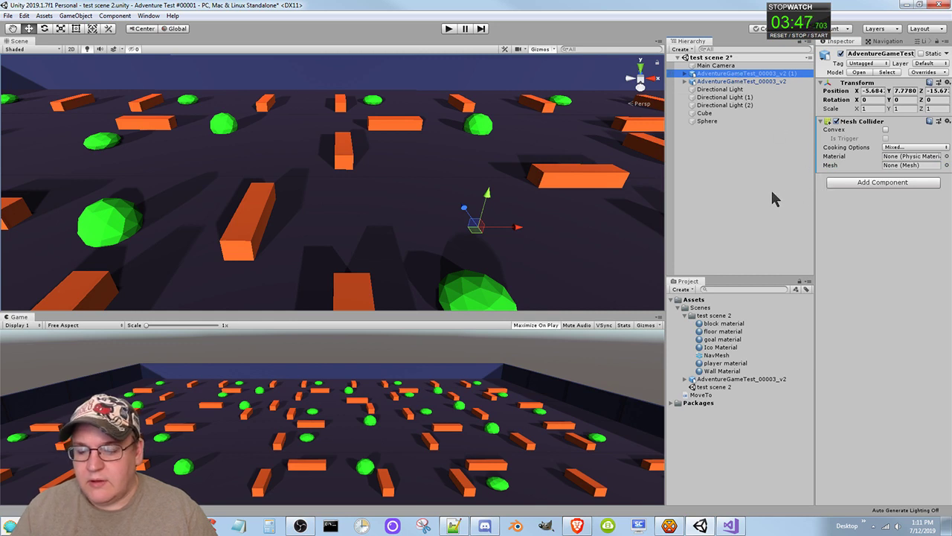
key("Delete")
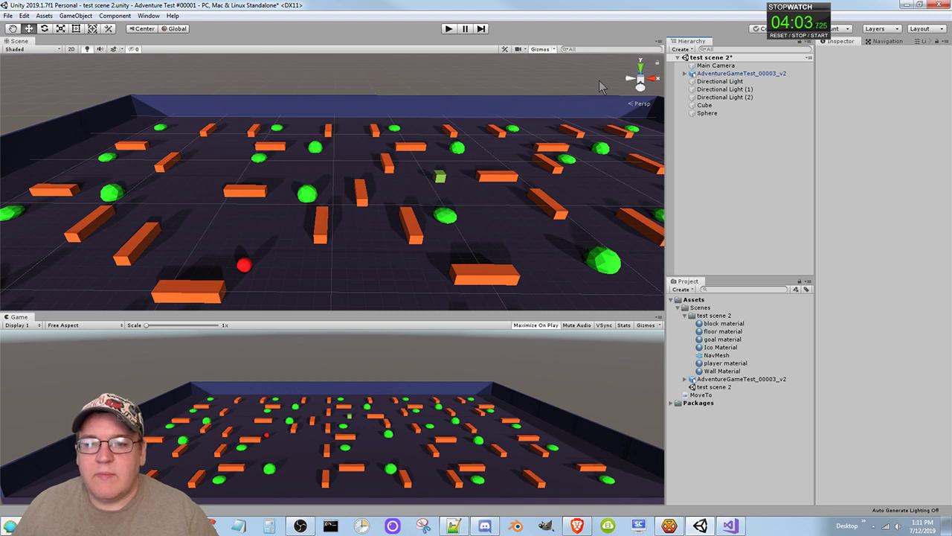
- Add a Mesh Collider to the AdventureGameTest_00003_v2 object and all its children at once
right_click(710, 76)
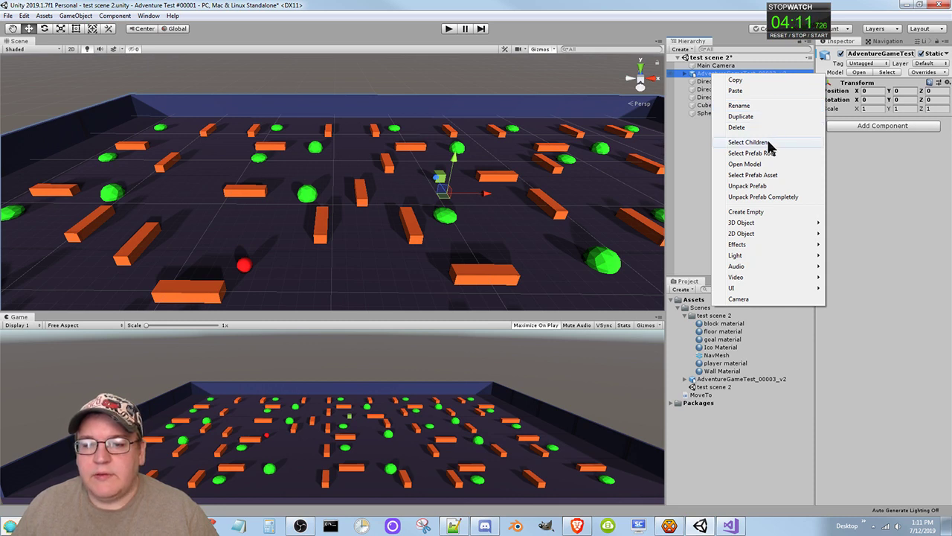
left_click(748, 142)
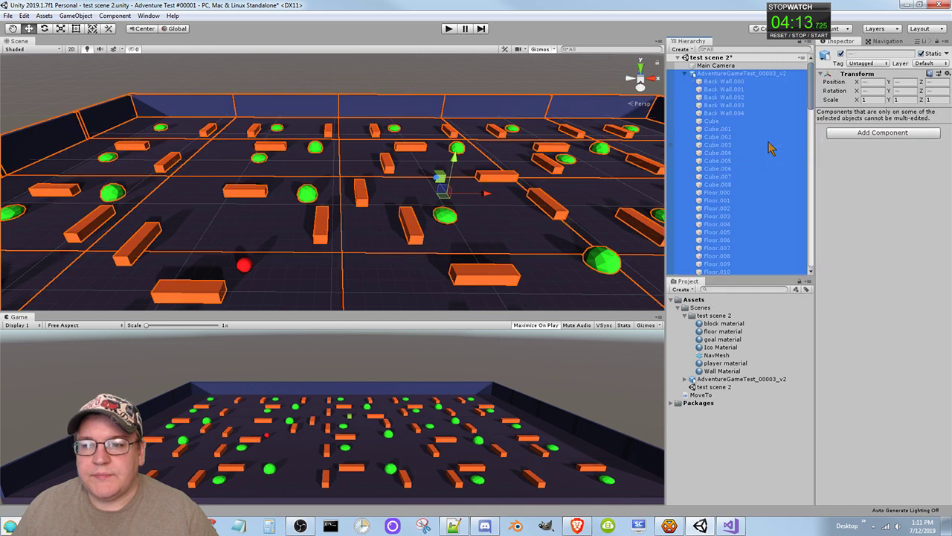
left_click(869, 131)
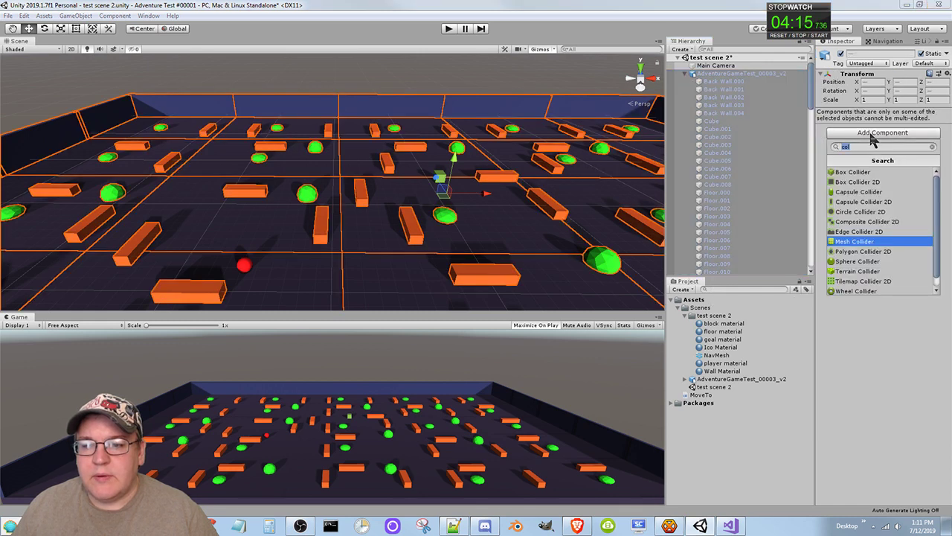
left_click(855, 242)
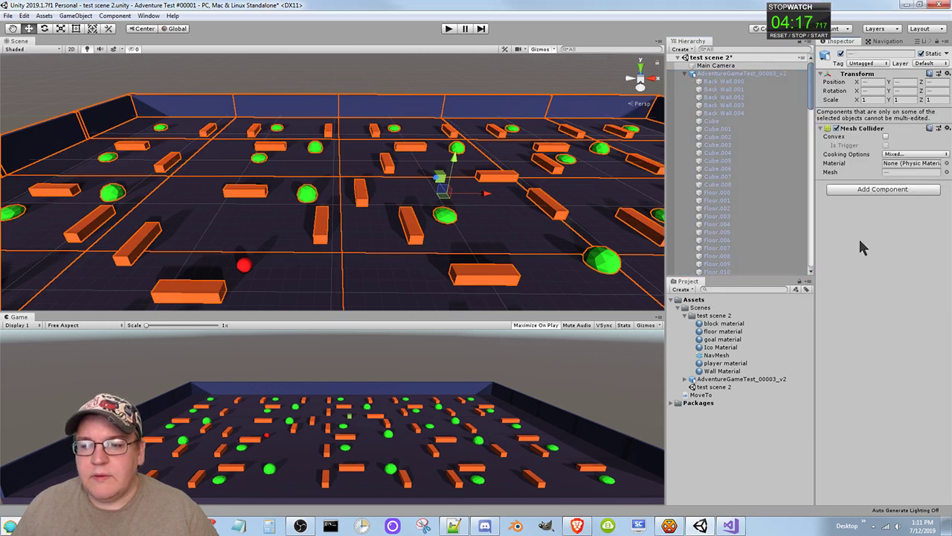
- Examine the asset and scene meshes available for the Mesh Collider, and close the mesh selection without choosing one
left_click(890, 174)
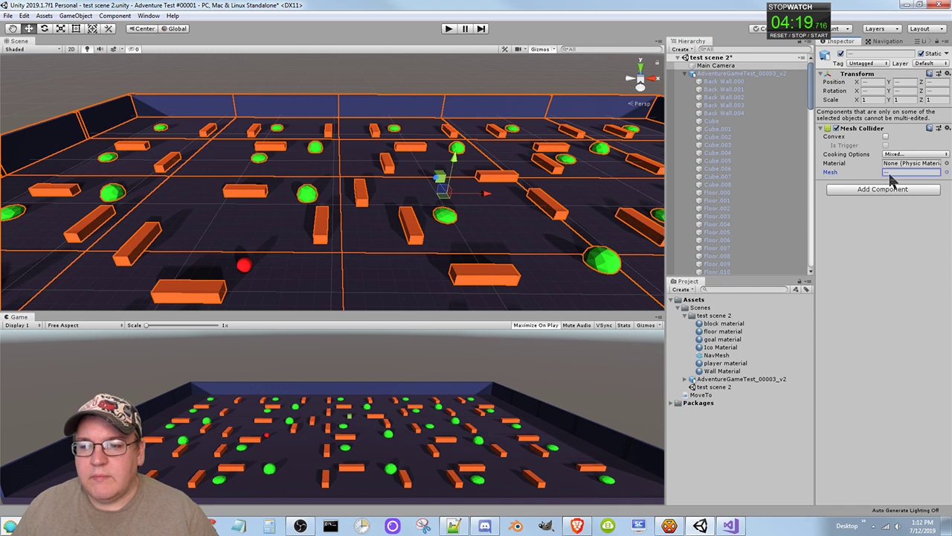
left_click(947, 173)
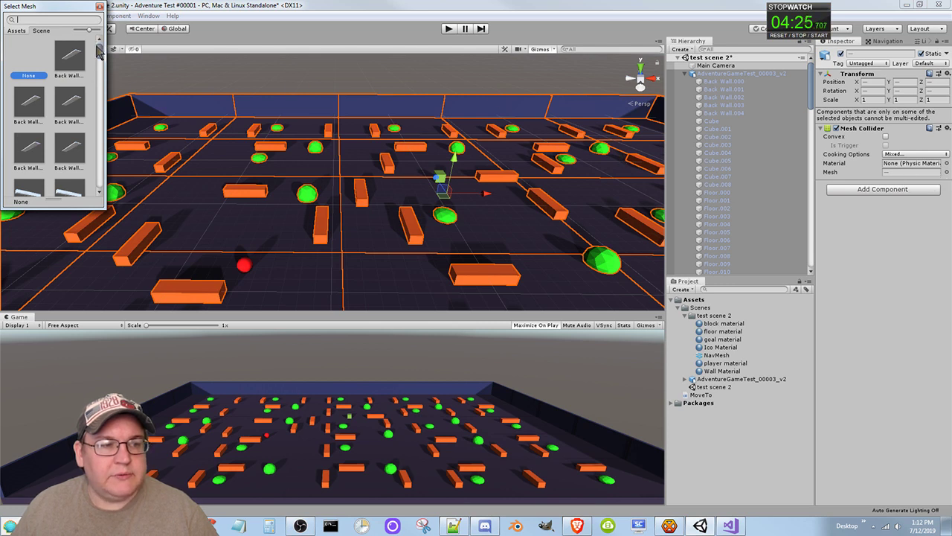
mouse_move(98, 49)
left_mouse_down()
mouse_move(102, 186)
mouse_move(109, 41)
left_mouse_up()
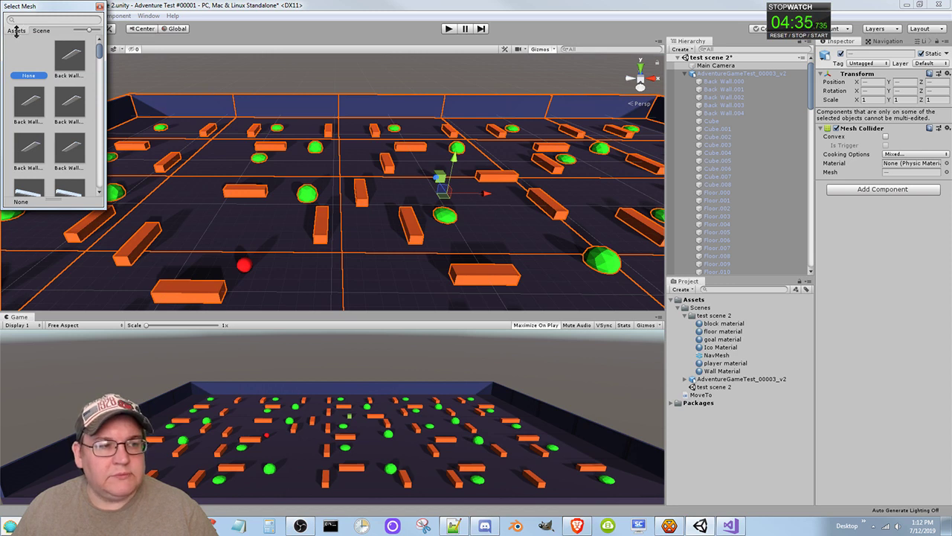
left_click(39, 31)
left_click(17, 30)
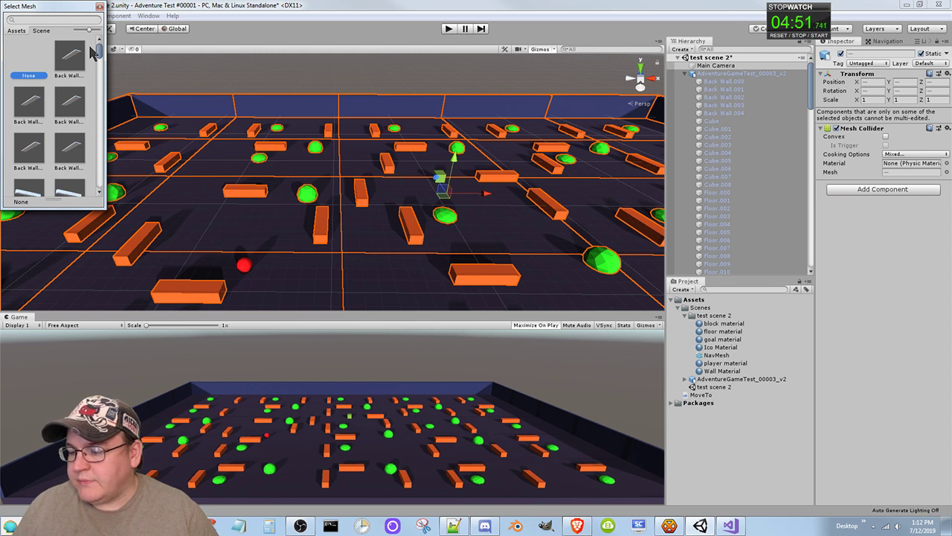
left_click(101, 8)
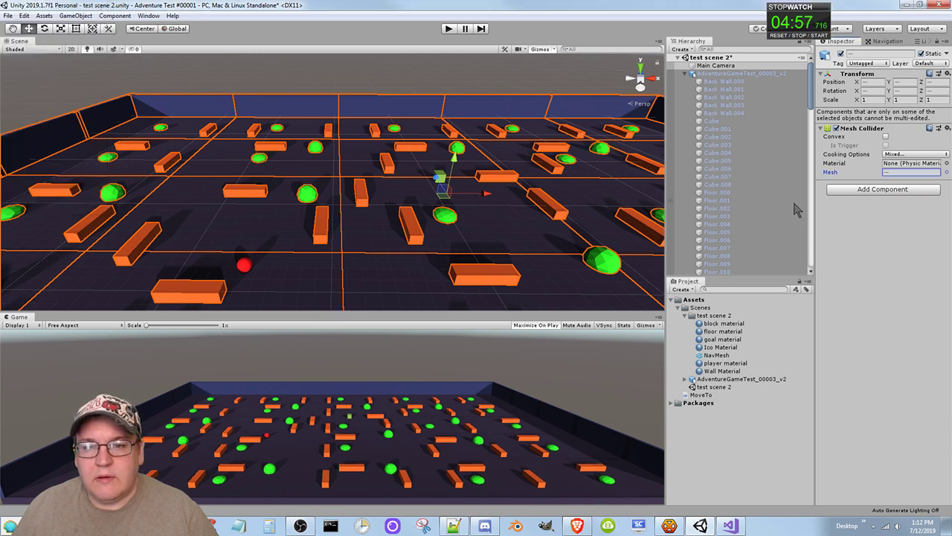
- Remove the Mesh Collider from all parts of the level model and select the AdventureGameTest_00003_v2 root object
left_click(841, 224)
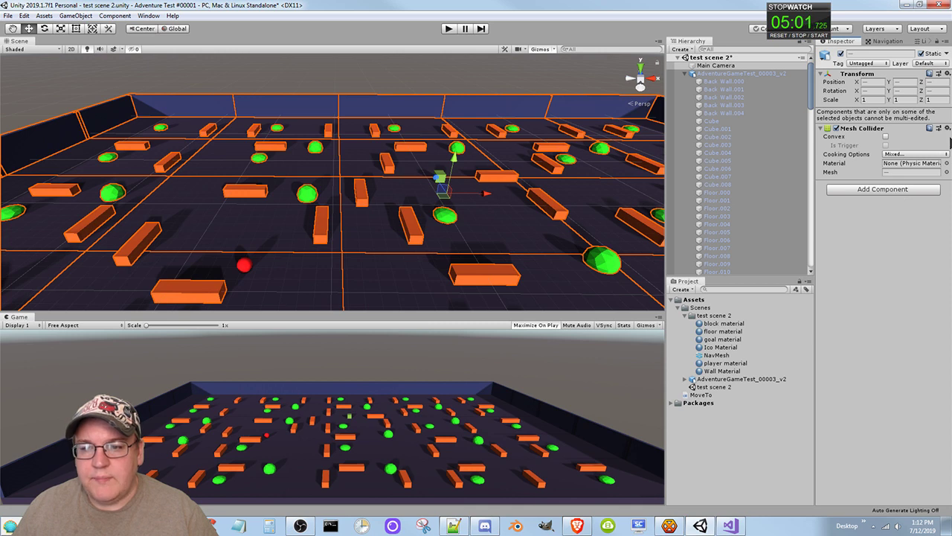
left_click(947, 128)
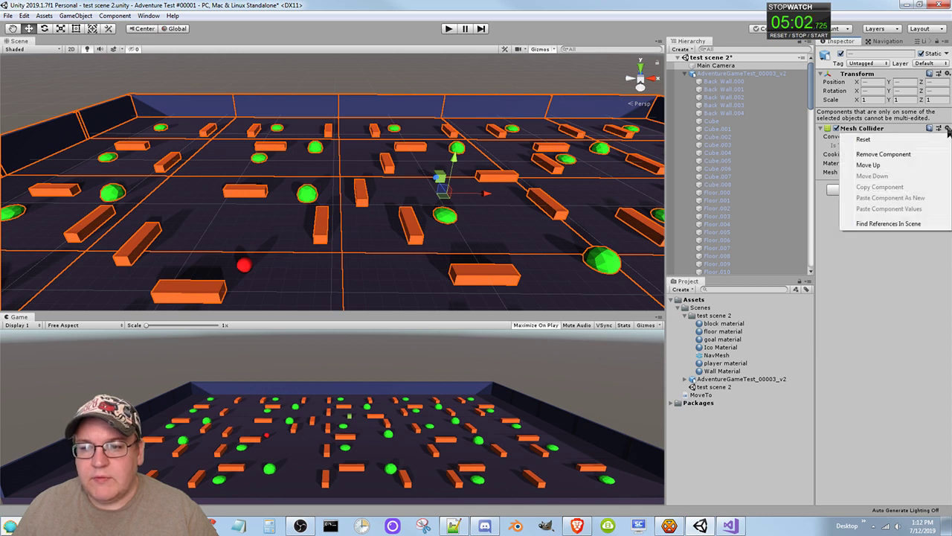
left_click(907, 155)
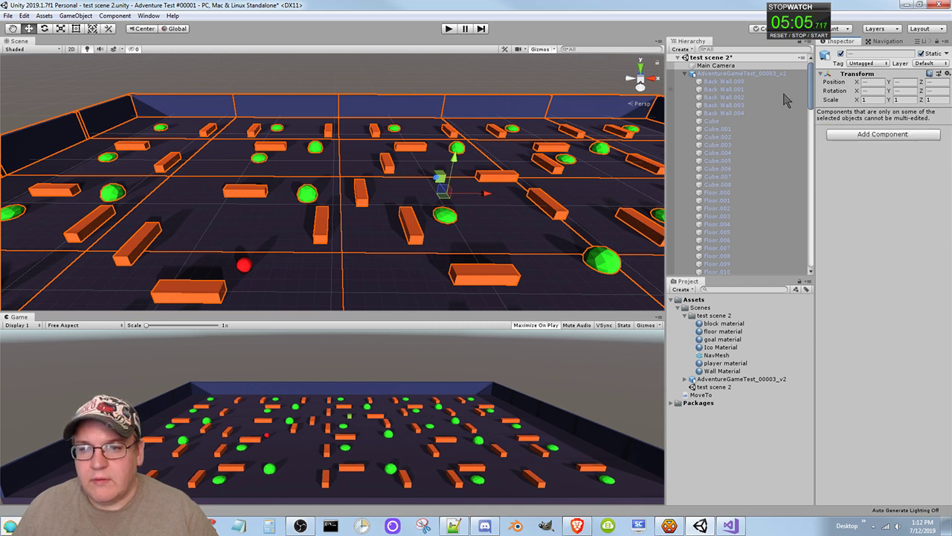
left_click(736, 67)
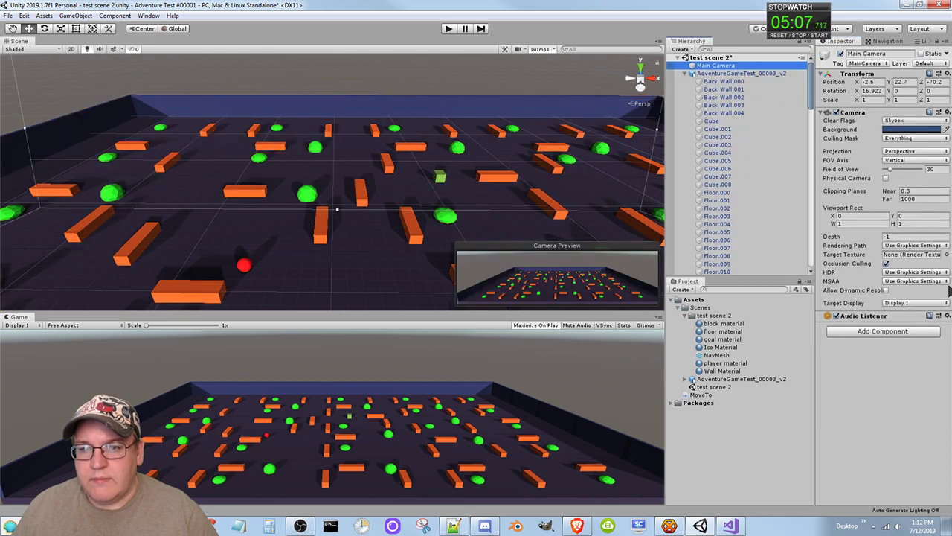
left_click(740, 74)
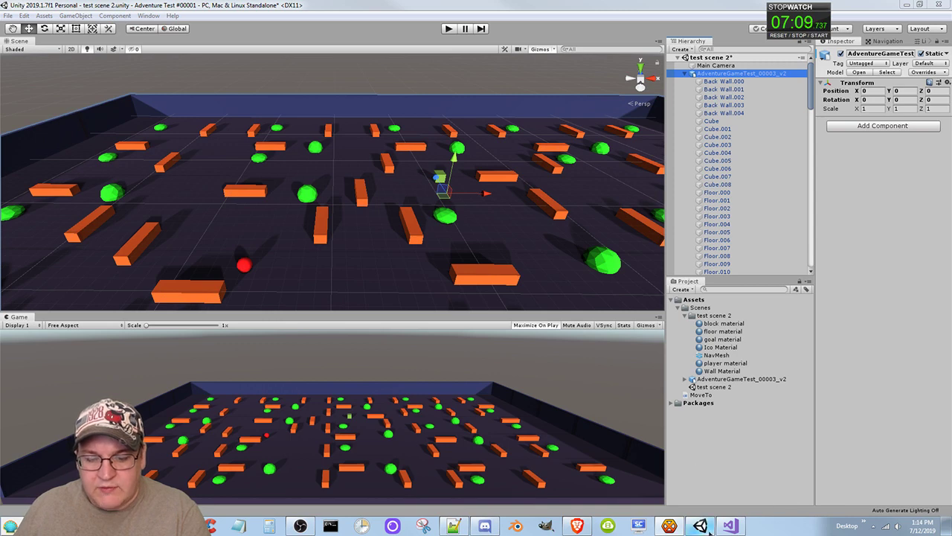
- Switch to the Brave browser and read the katsbits topic on exporting meshes with collision from Blender and setting collision up in Unity
left_click(576, 525)
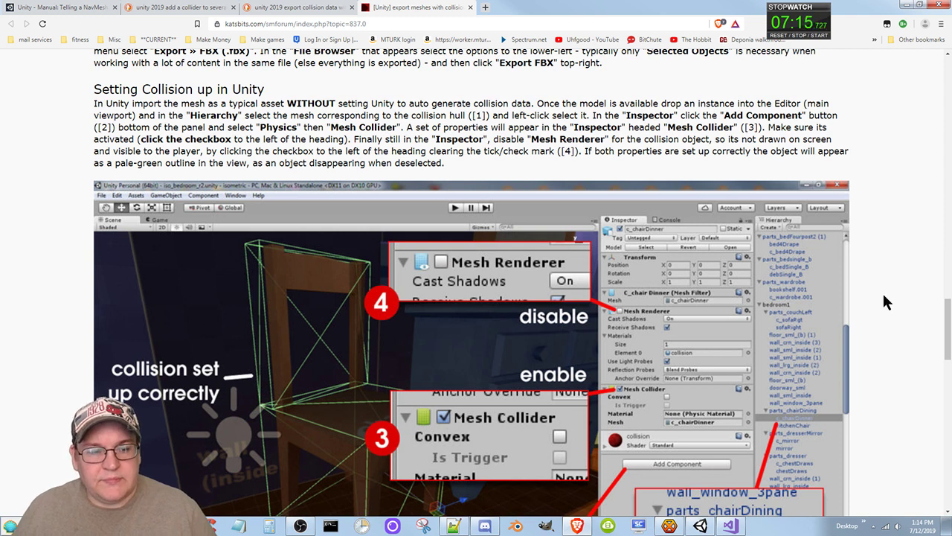
scroll(870, 320, "up", 2)
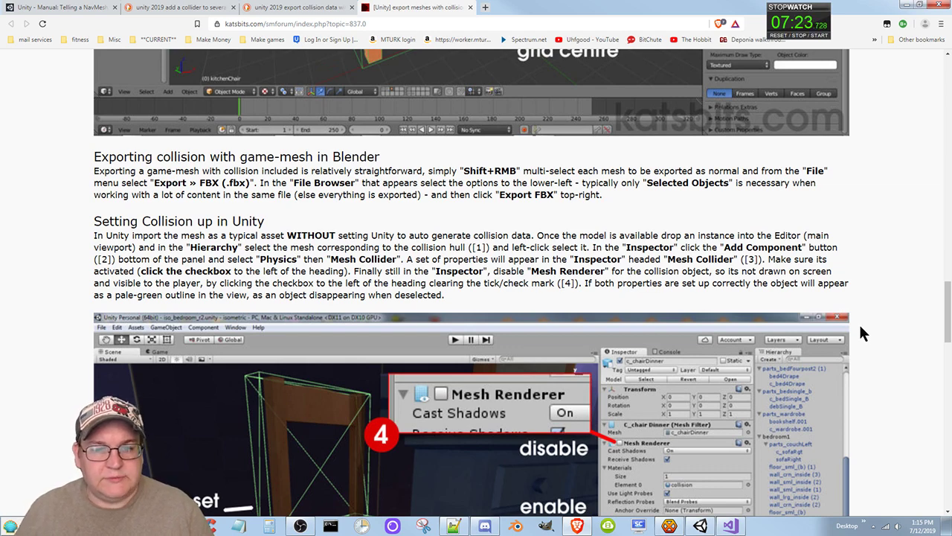
scroll(860, 326, "up", 7)
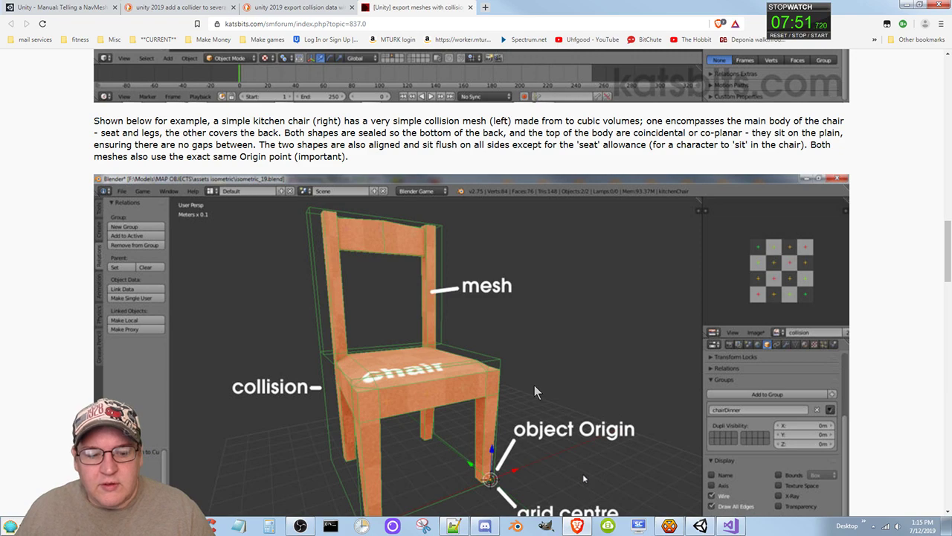
scroll(507, 400, "down", 2)
scroll(506, 403, "down", 4)
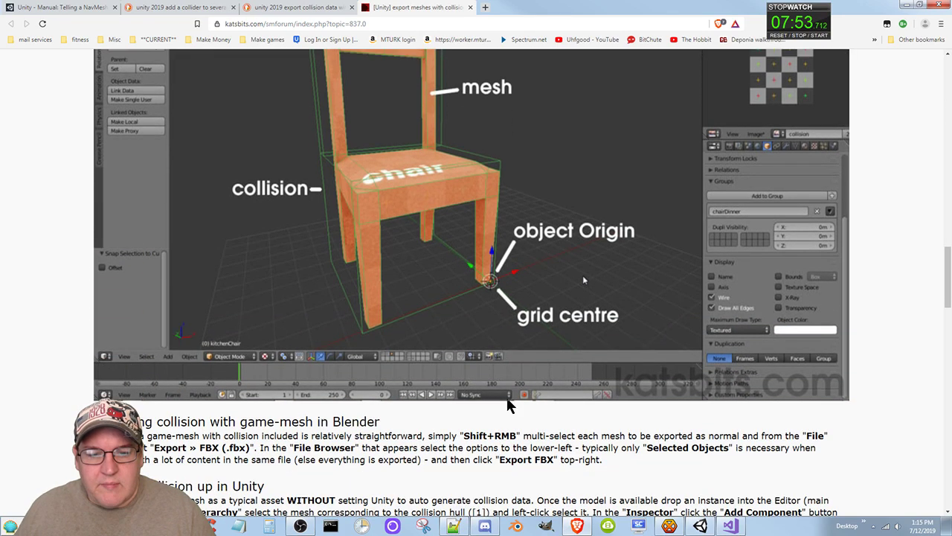
scroll(507, 403, "down", 1)
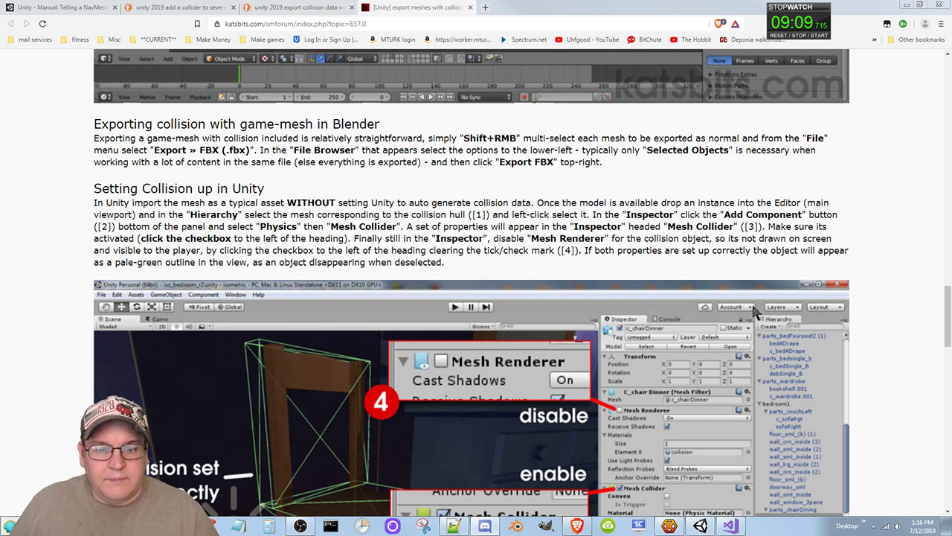
scroll(839, 361, "down", 1)
scroll(839, 360, "down", 6)
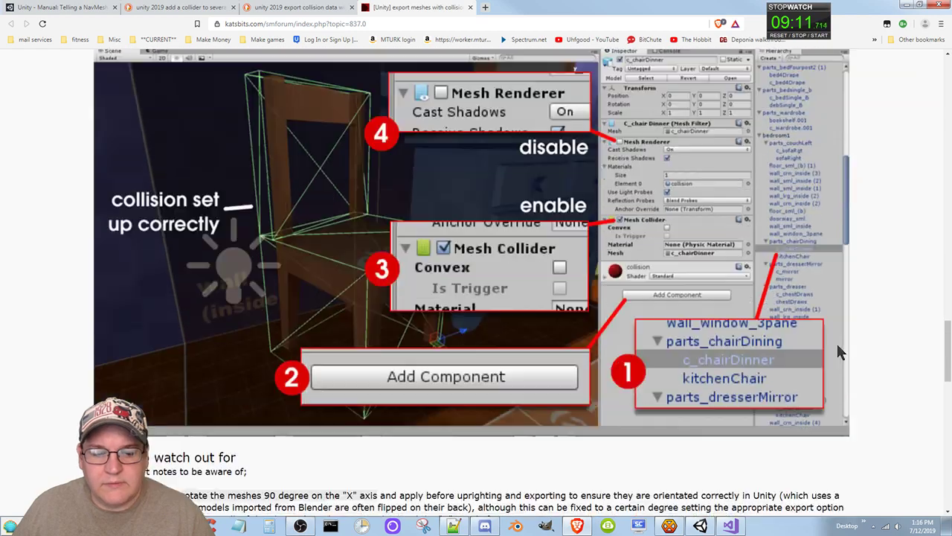
scroll(839, 353, "down", 1)
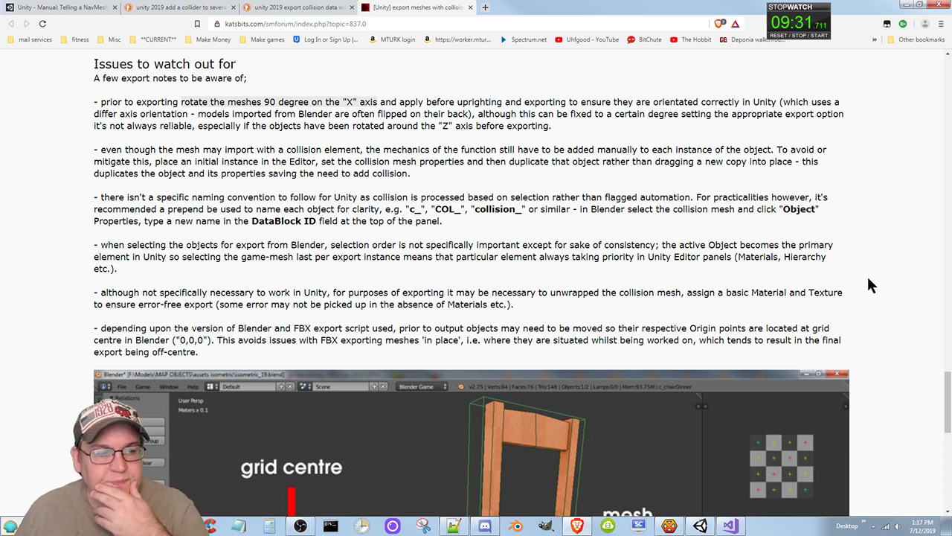
scroll(870, 277, "down", 1)
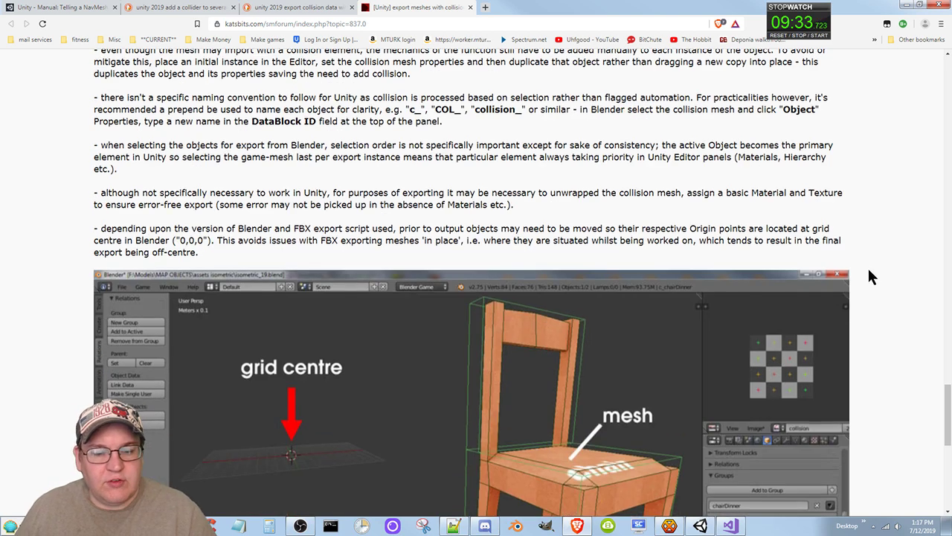
scroll(870, 277, "down", 4)
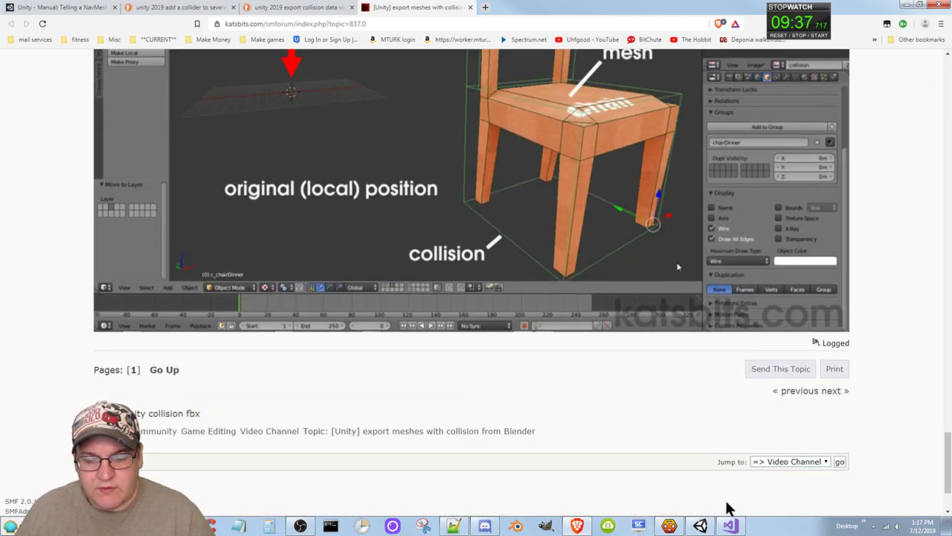
- Return to Unity and add a Box Collider to all children of the AdventureGameTest_00003_v2 object
left_click(700, 526)
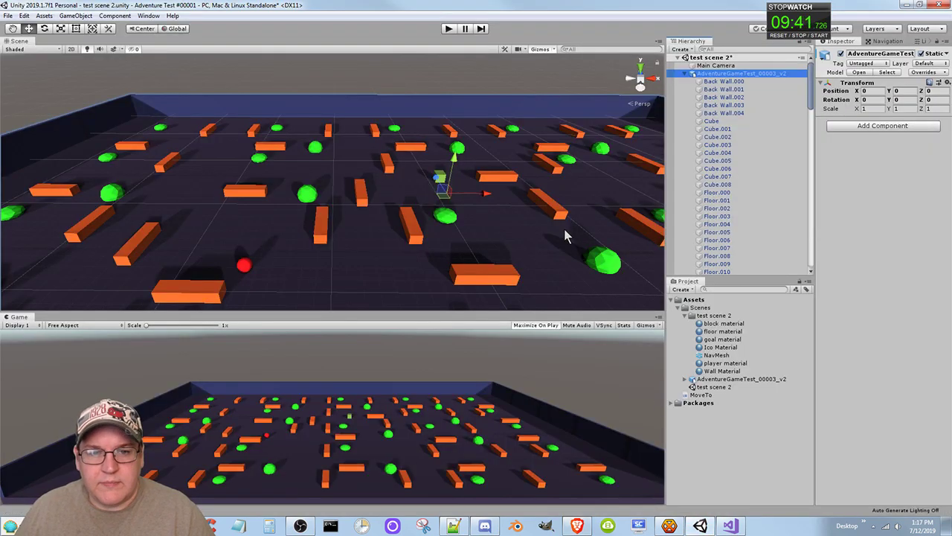
right_click(720, 73)
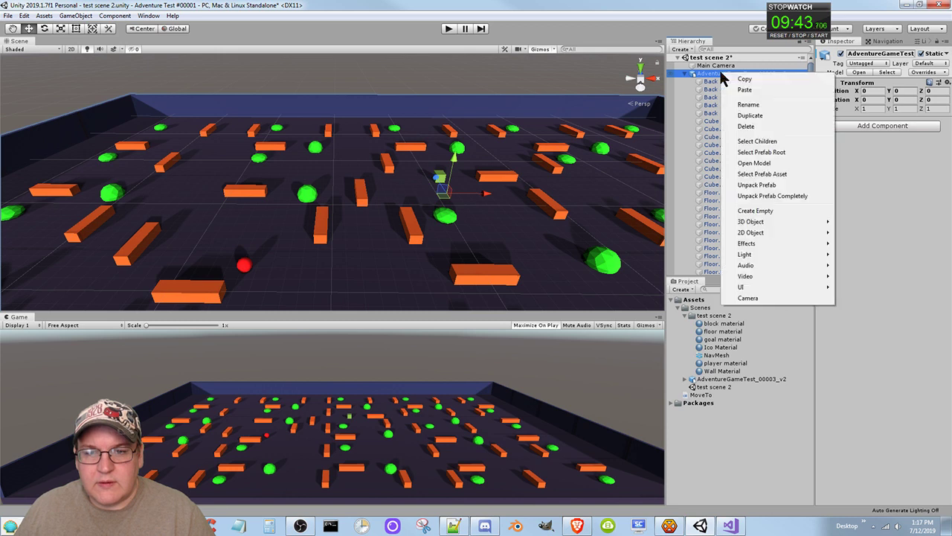
left_click(779, 141)
left_click(878, 126)
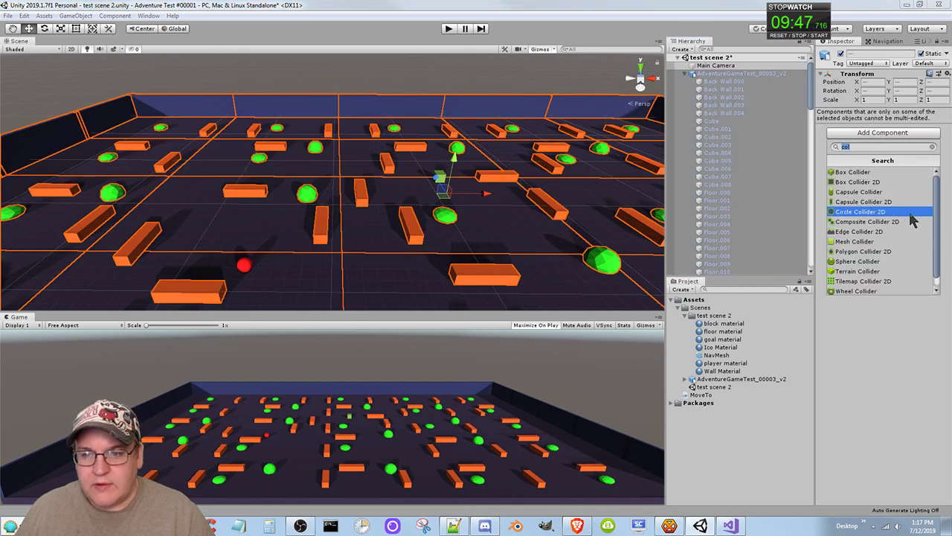
left_click(864, 172)
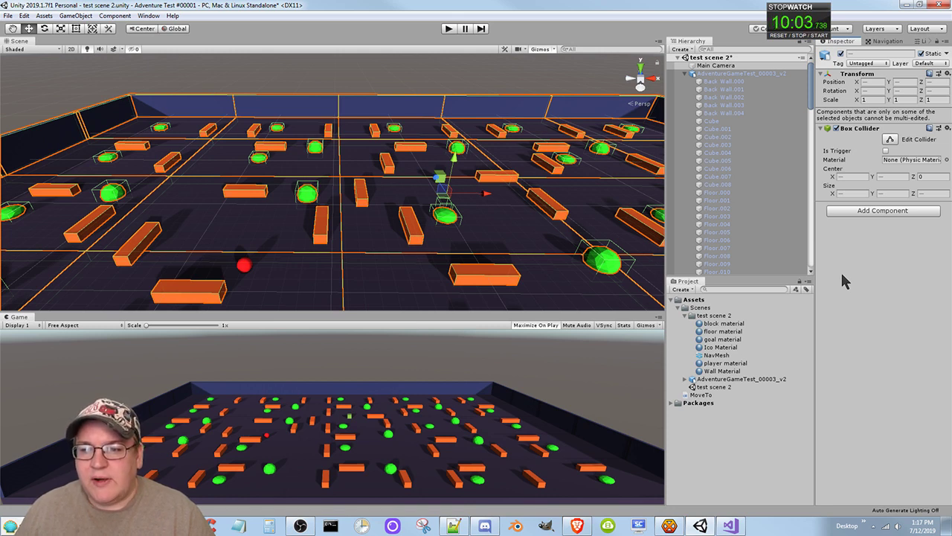
- Try reshaping the box colliders by hand, stretching the root object's collider to a Y size of about 6.9 and shrinking it to about 1.2
left_click(890, 140)
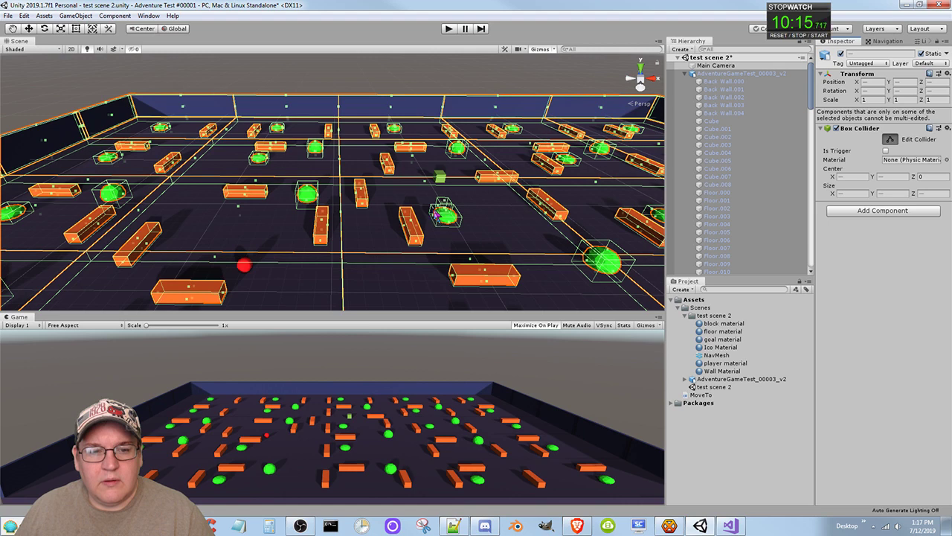
left_click_drag(437, 215, 495, 235)
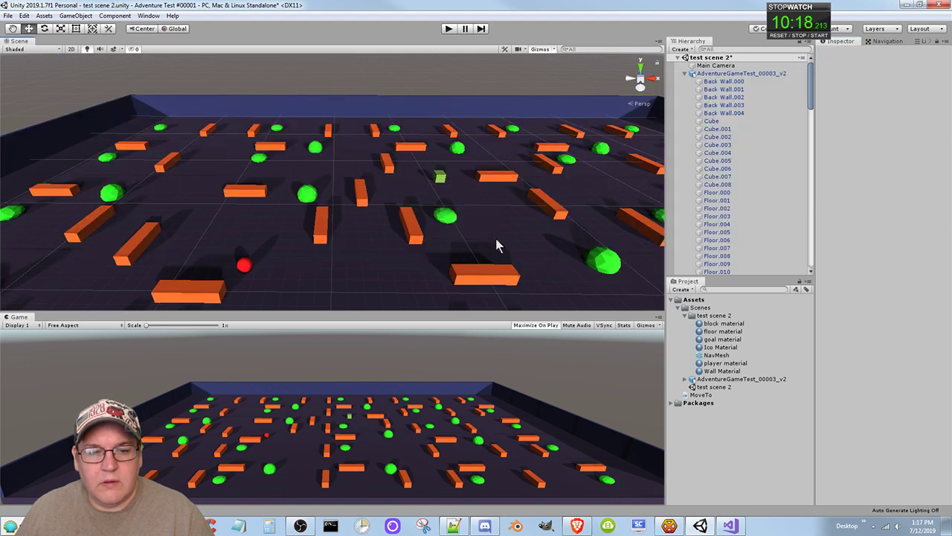
left_click(762, 75)
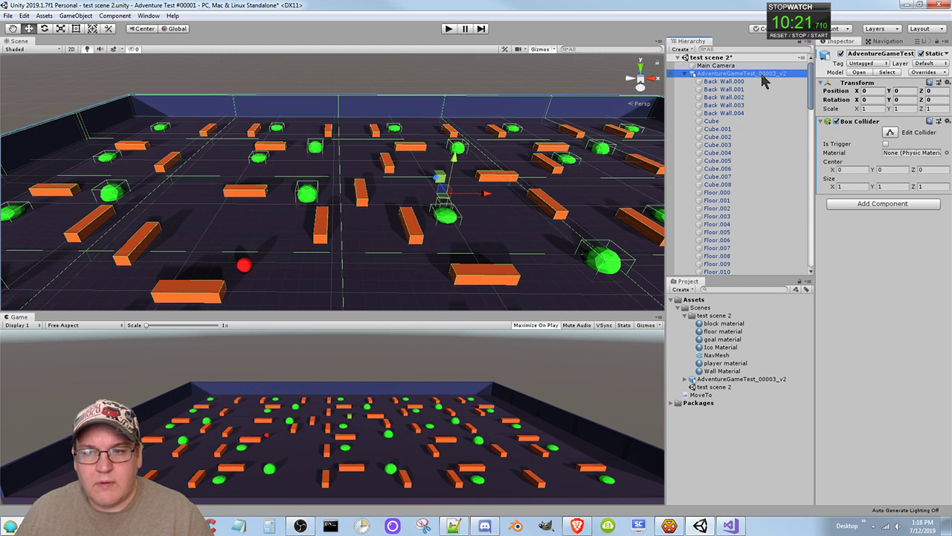
left_click(890, 132)
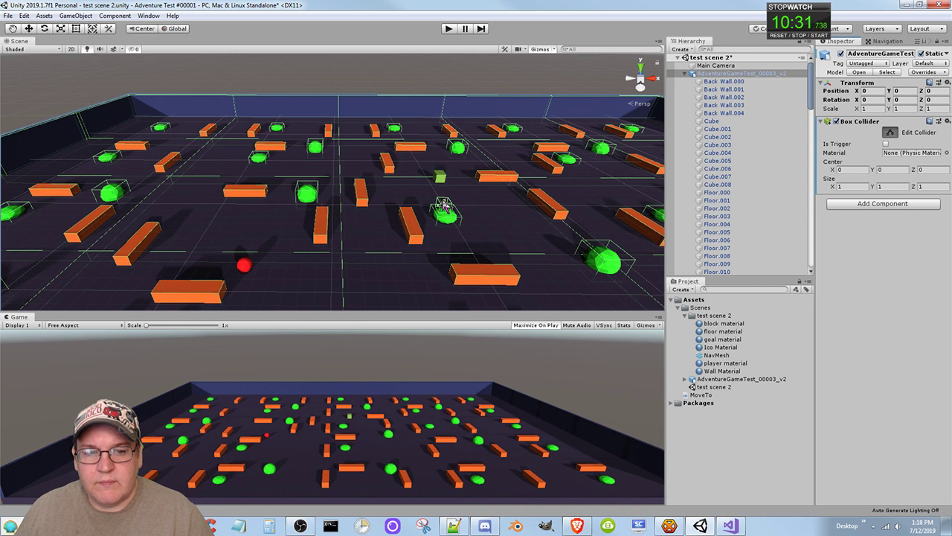
left_click_drag(447, 220, 452, 143)
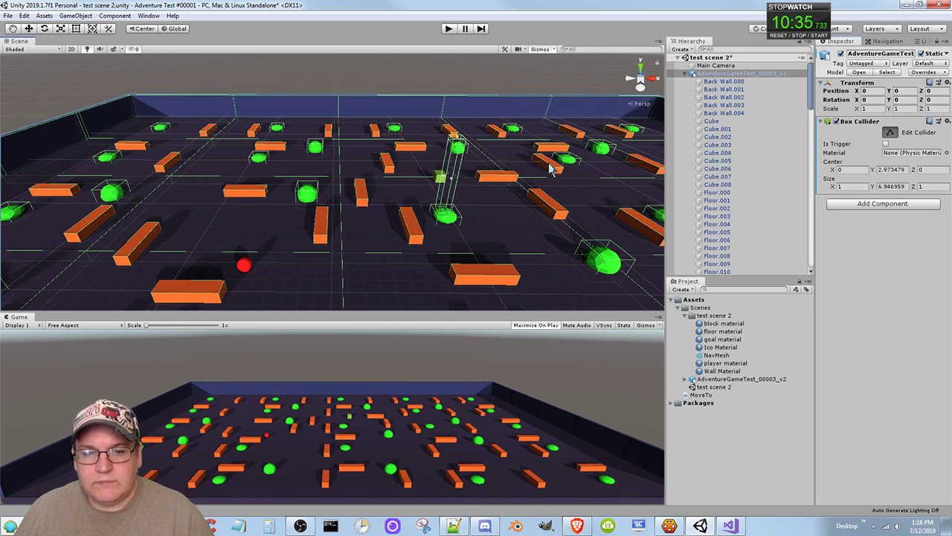
left_click_drag(549, 169, 529, 220)
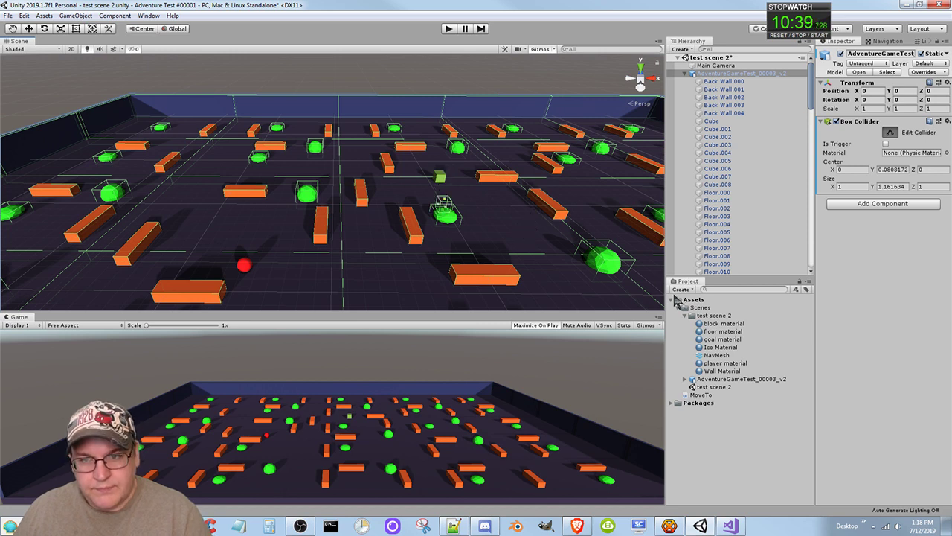
- Undo the root collider's resizing and go back to the selection of all model parts
key("ctrl+z")
key("ctrl+z")
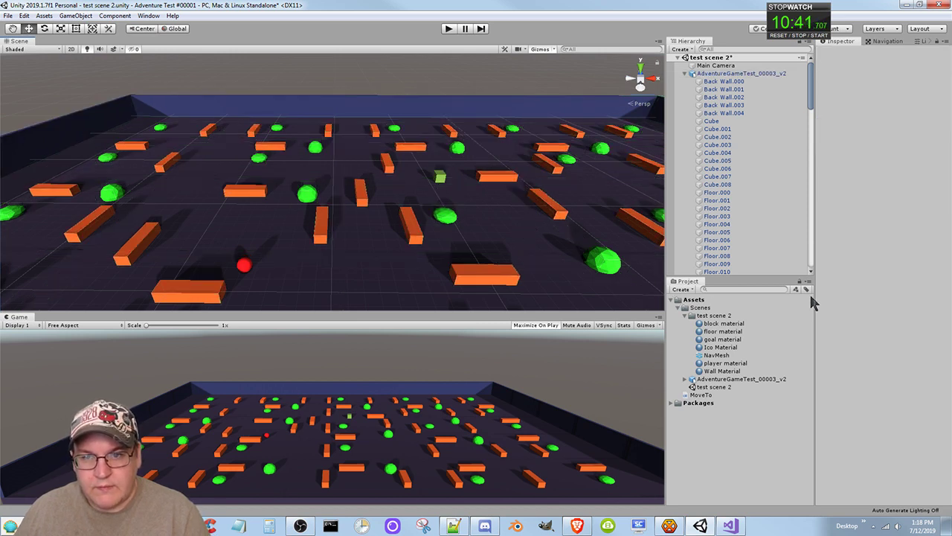
key("ctrl+z")
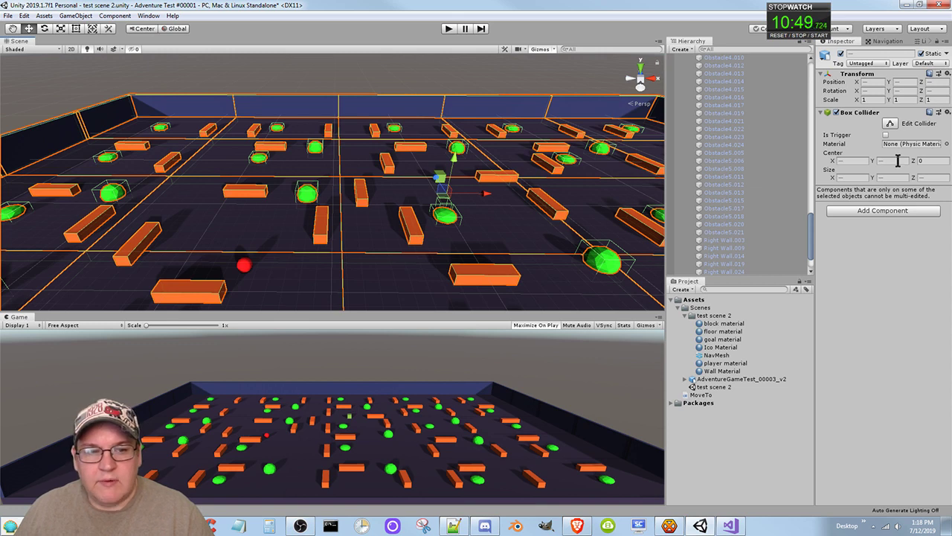
- Try stretching one obstacle's box collider upward with all parts selected, and undo that change
left_click(891, 124)
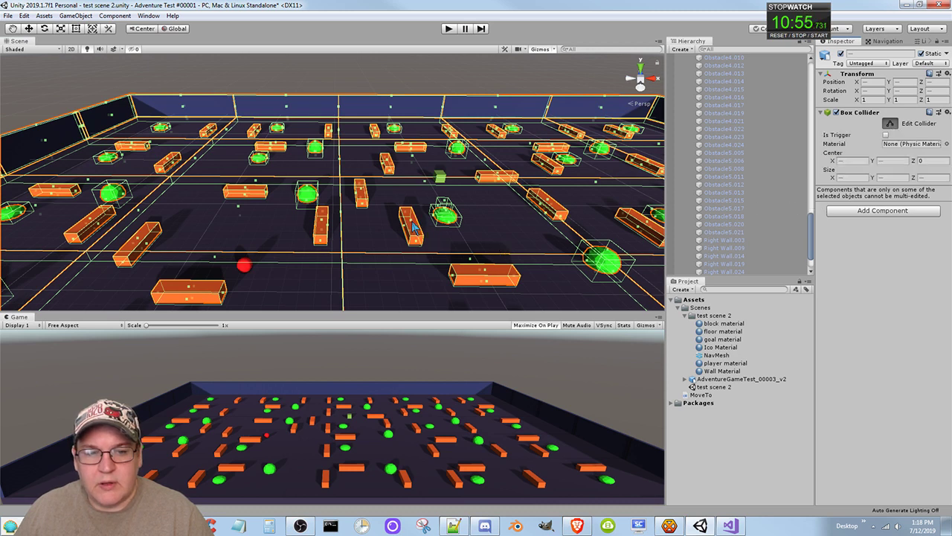
left_click_drag(415, 225, 473, 212)
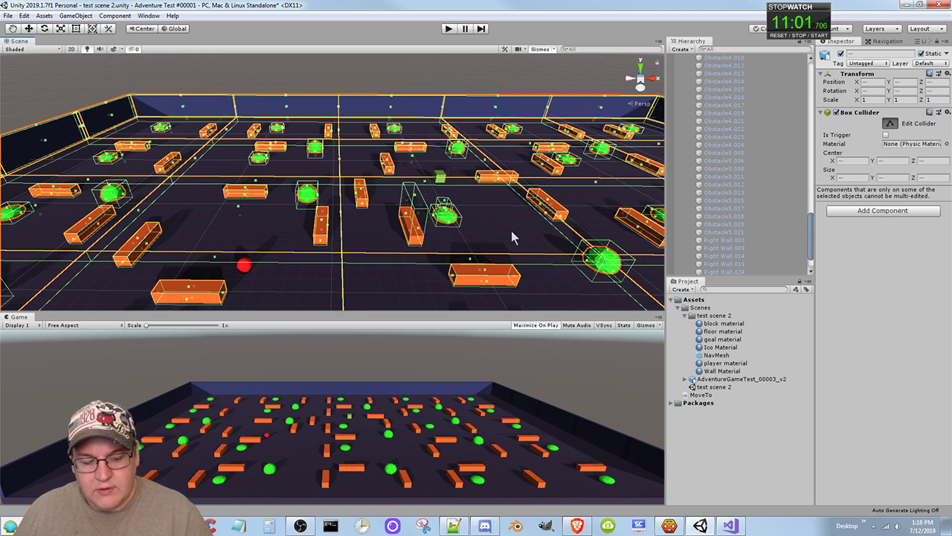
key("ctrl+z")
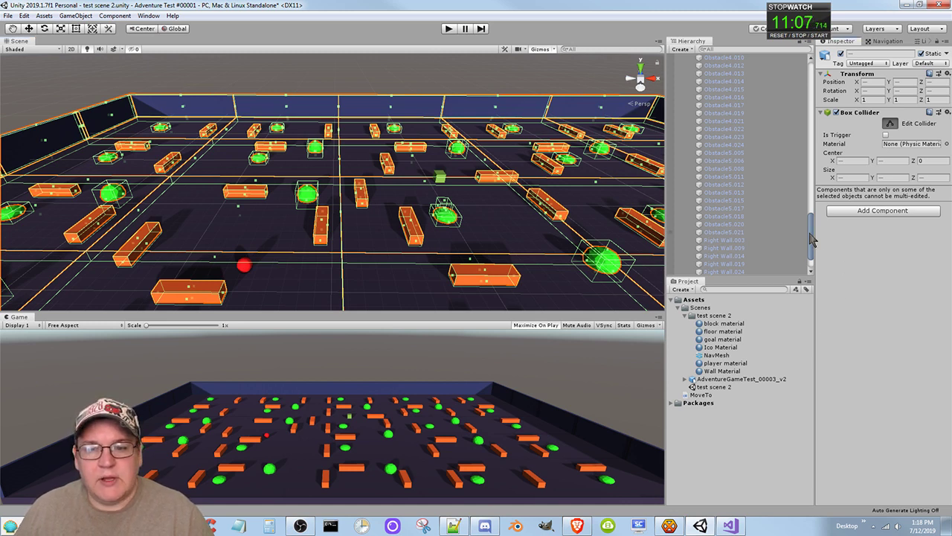
- Save test scene 2 and play it, sending the green cube past the obstacles and to a green sphere to test the colliders
left_click_drag(813, 238, 827, 55)
left_click(726, 59)
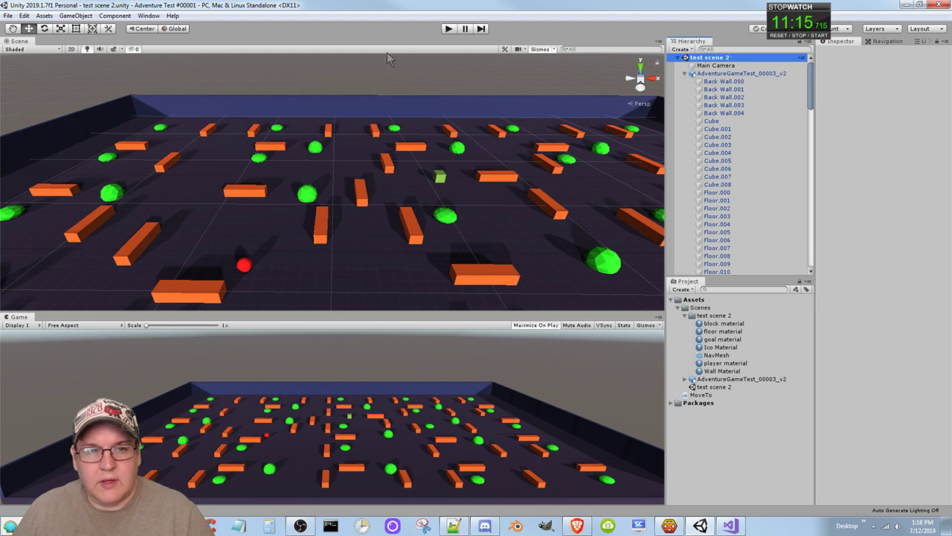
left_click(448, 28)
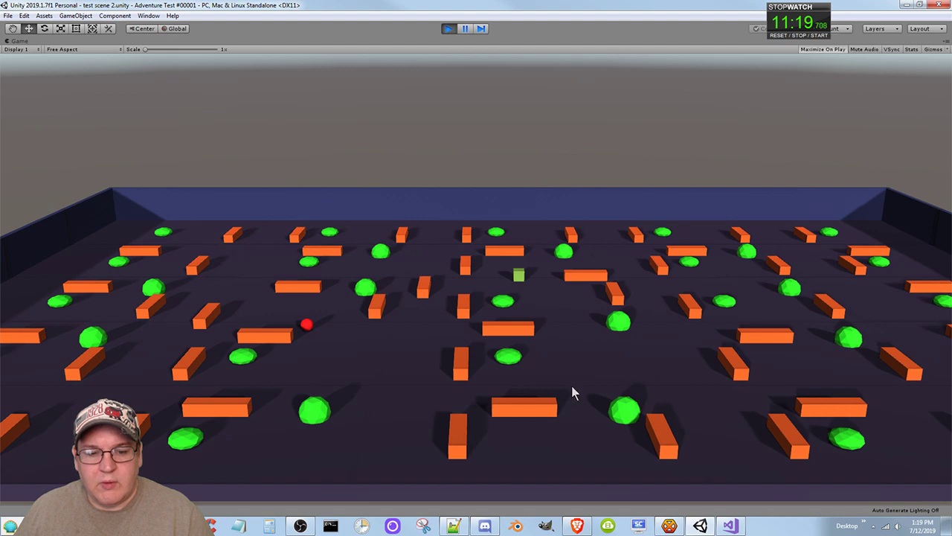
left_click(424, 348)
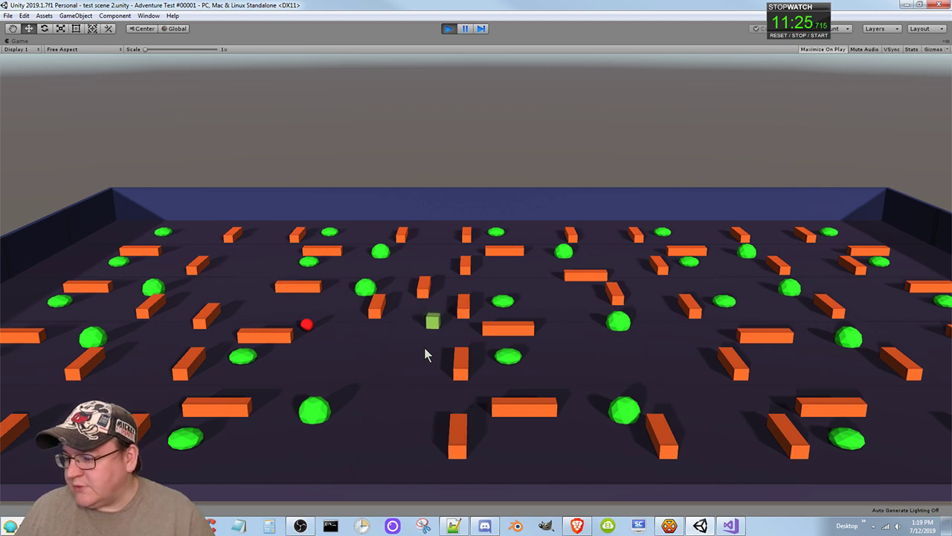
left_click(533, 355)
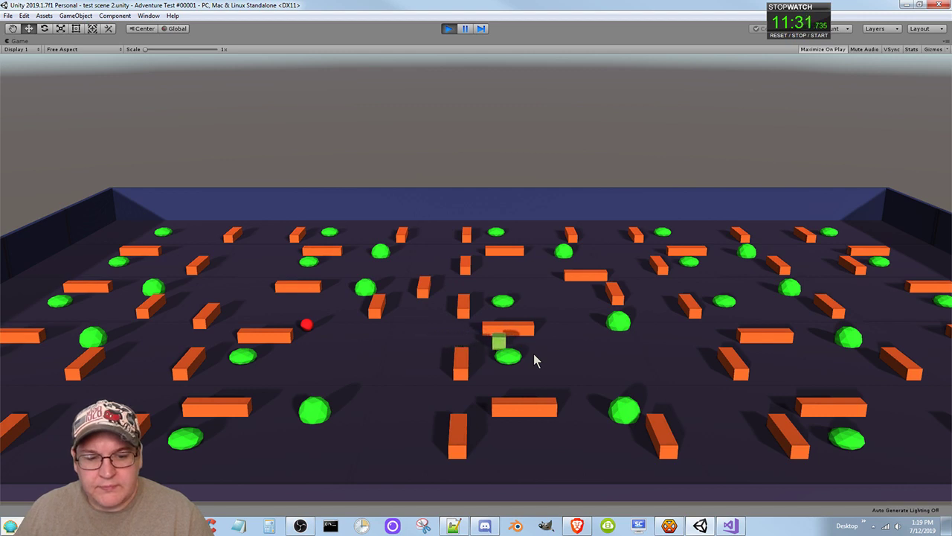
left_click(619, 364)
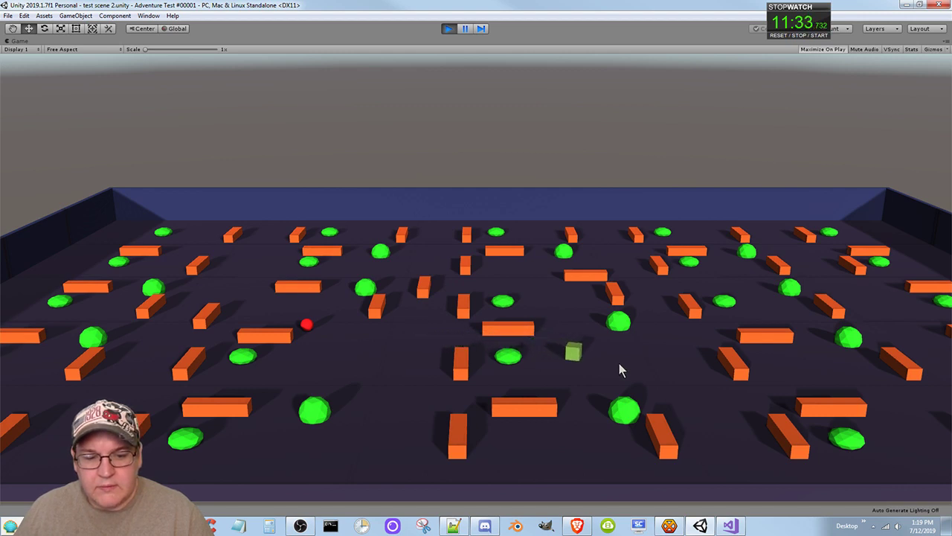
left_click(622, 323)
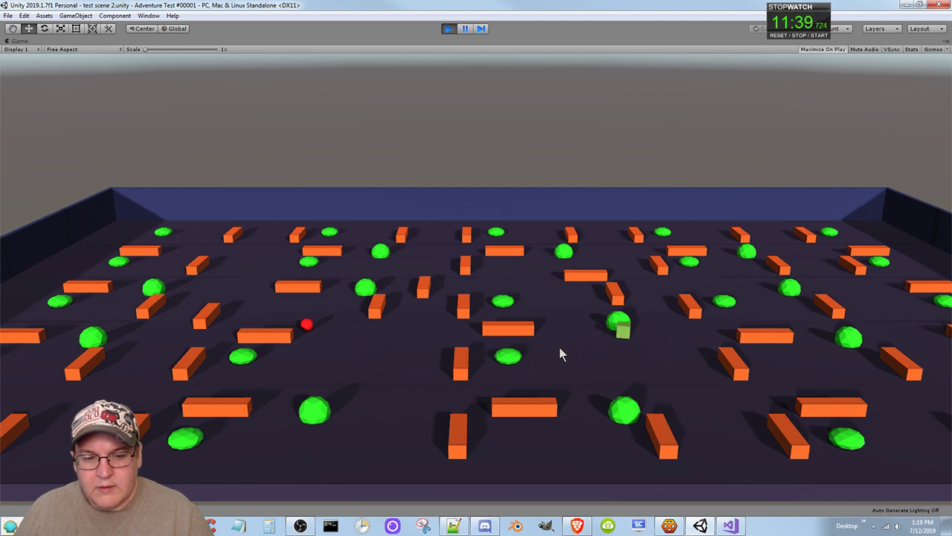
- Test the colliders by sending the green cube to the front green sphere, the nearby orange block and the red sphere, and stop play mode
left_click(618, 413)
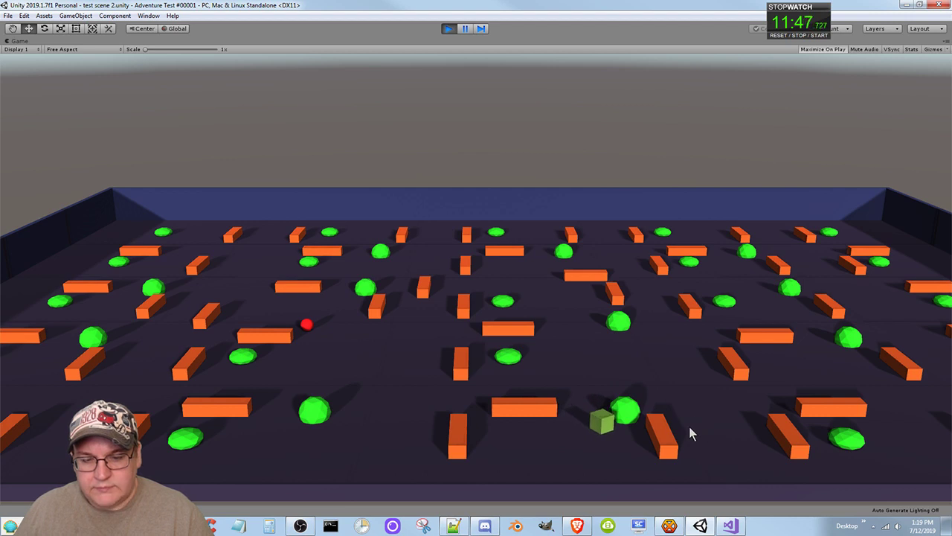
left_click(667, 448)
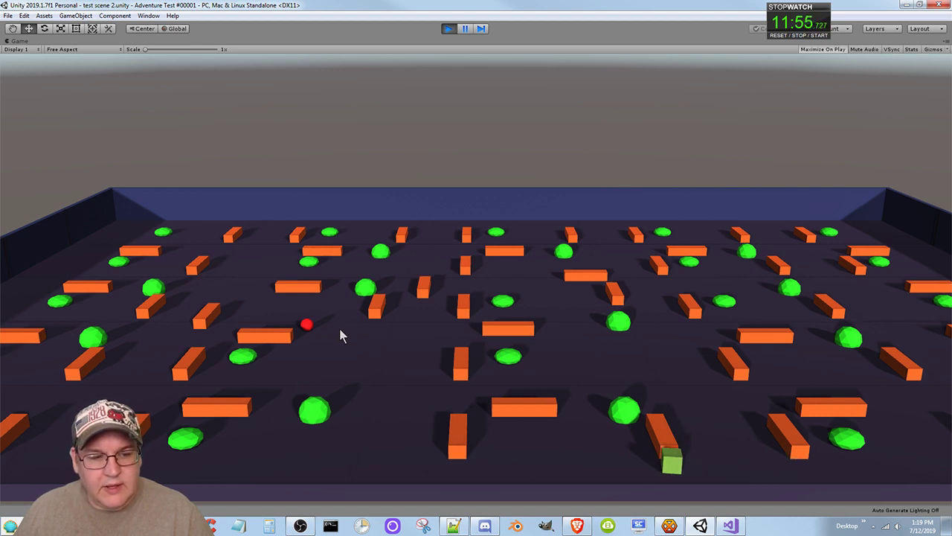
left_click(308, 325)
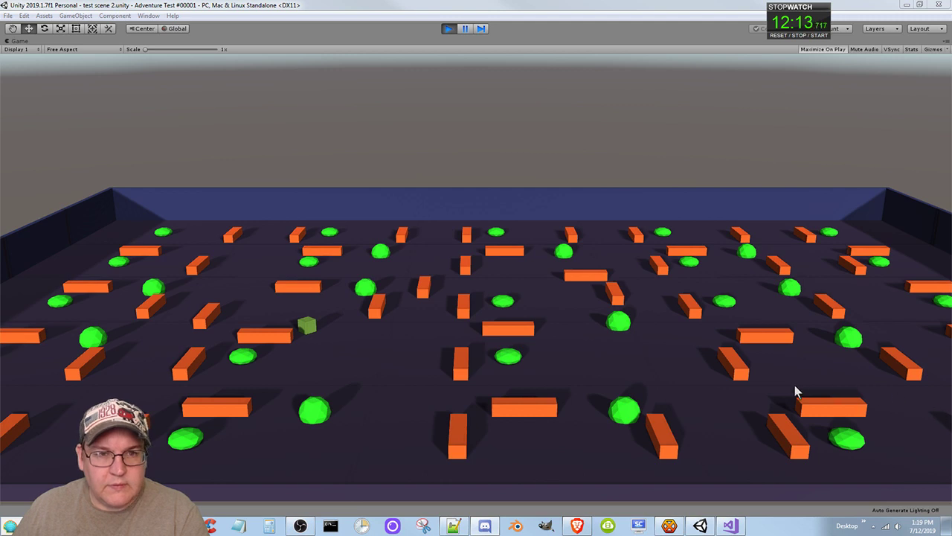
left_click(449, 28)
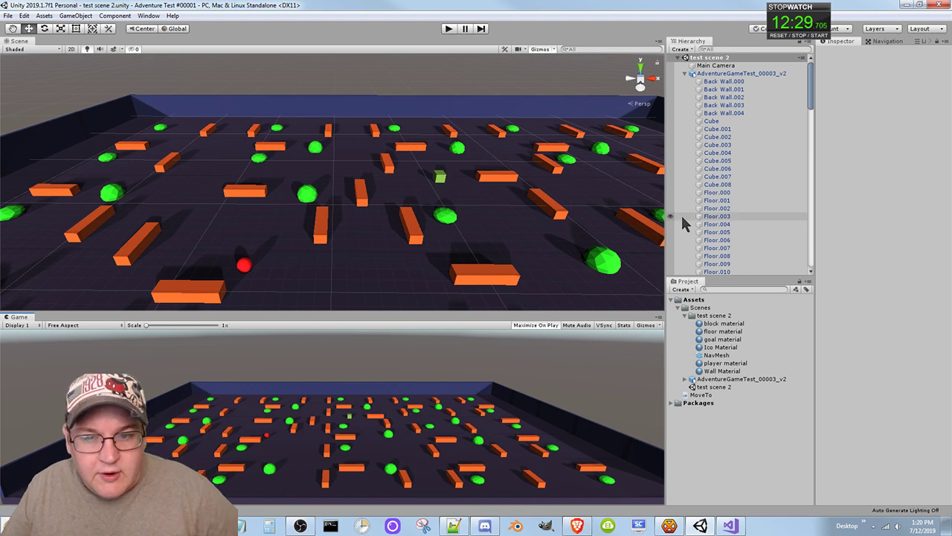
- Select the AdventureGameTest_00003_v2 root object and enlarge the Scene view in height and width
left_click(733, 74)
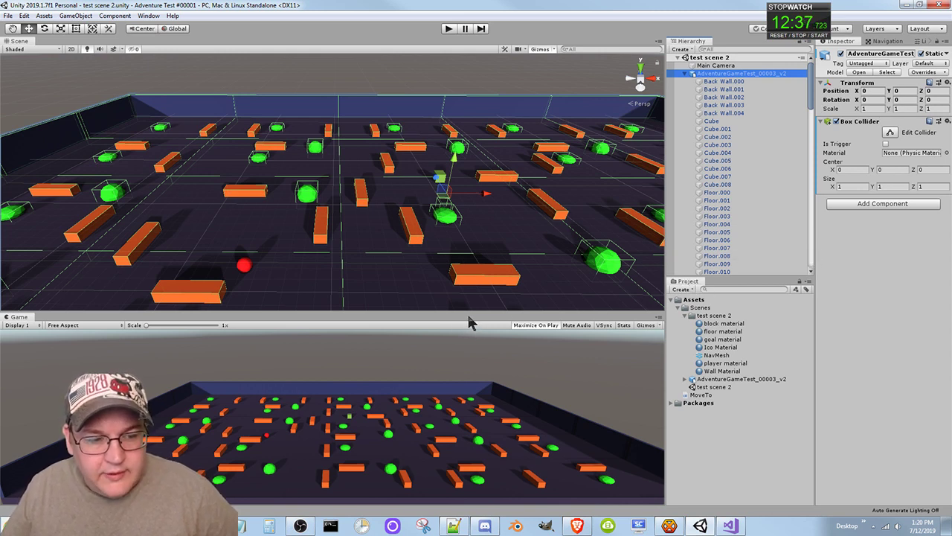
left_click_drag(443, 321, 472, 402)
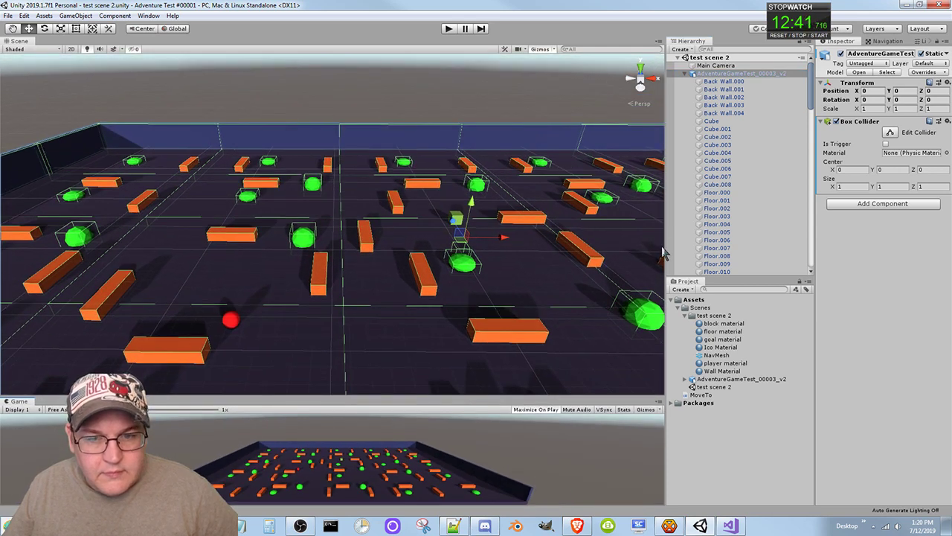
left_click_drag(664, 230, 700, 231)
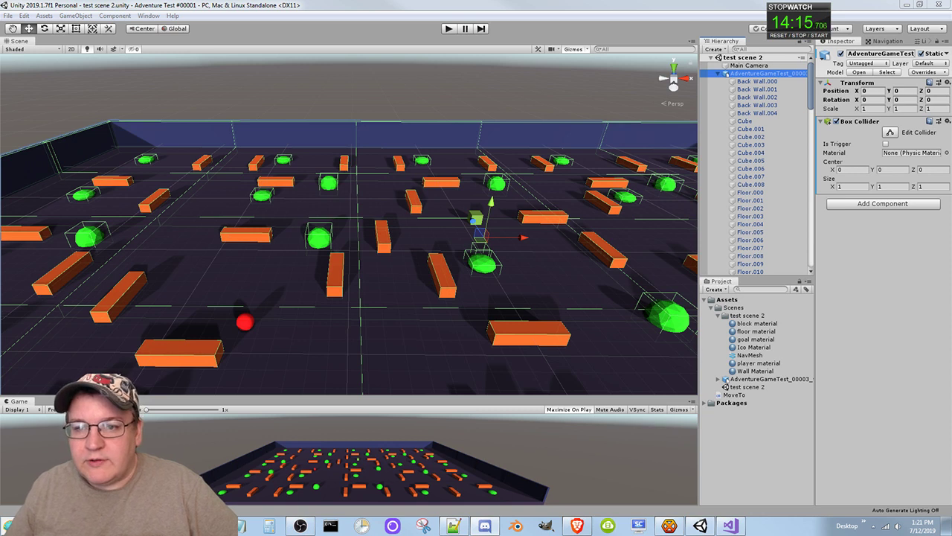
- Stop and reset the stopwatch, and check the video files in the Vlog folder in Windows Explorer before minimising it
left_click(798, 35)
left_click(778, 35)
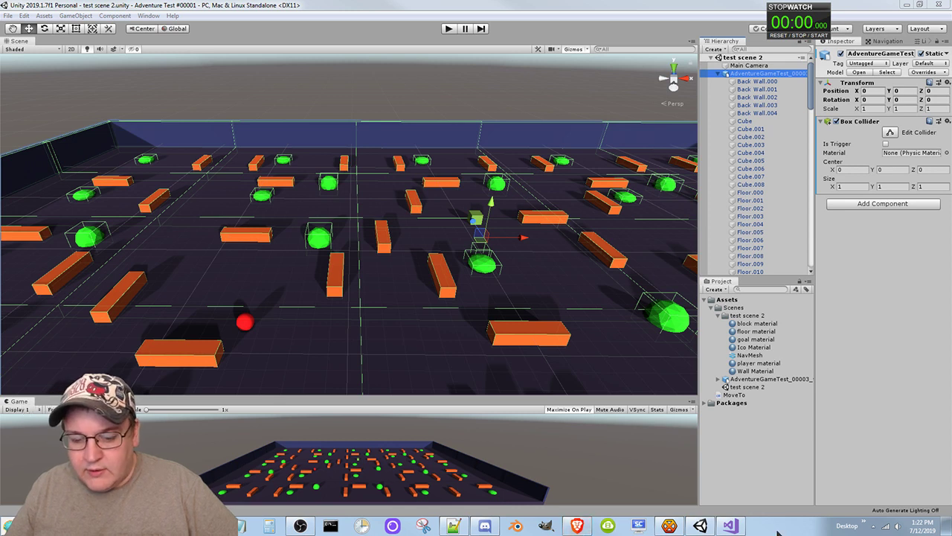
mouse_move(728, 528)
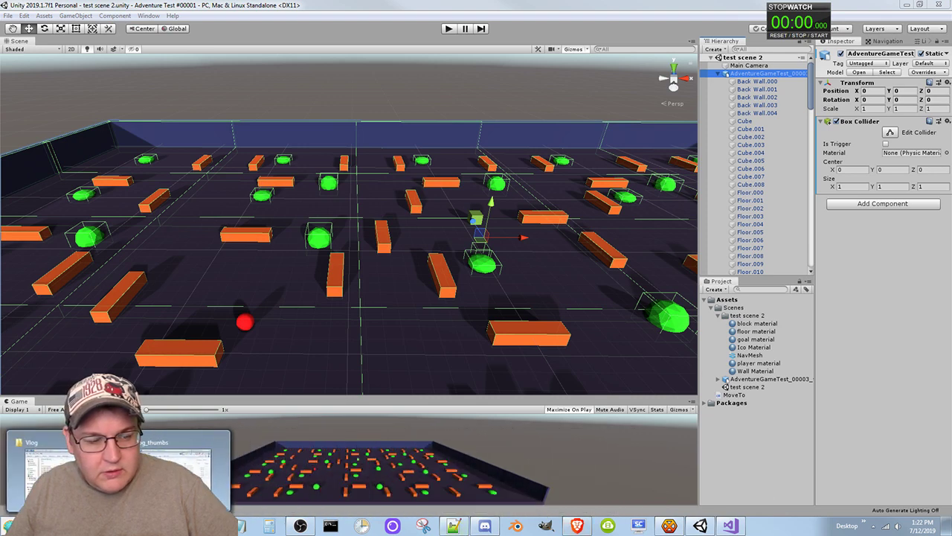
left_click(67, 472)
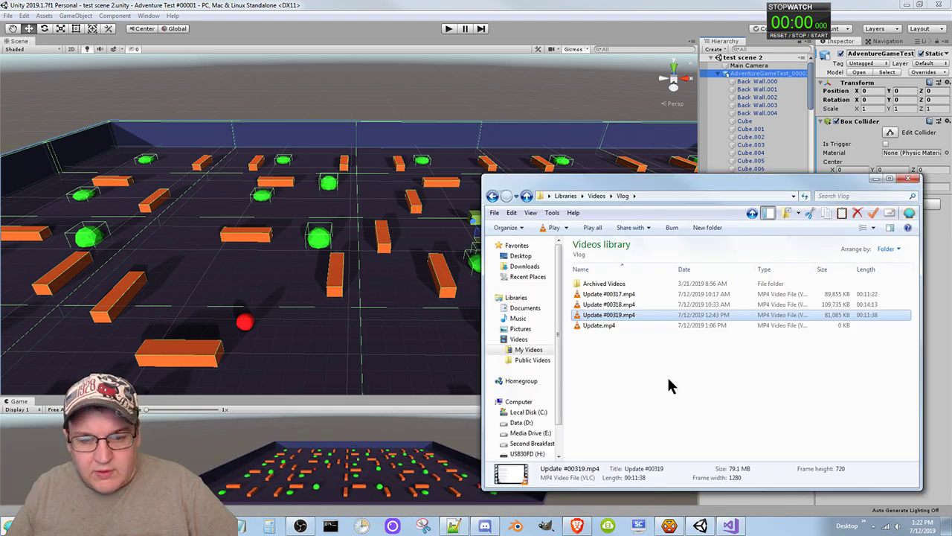
left_click(876, 178)
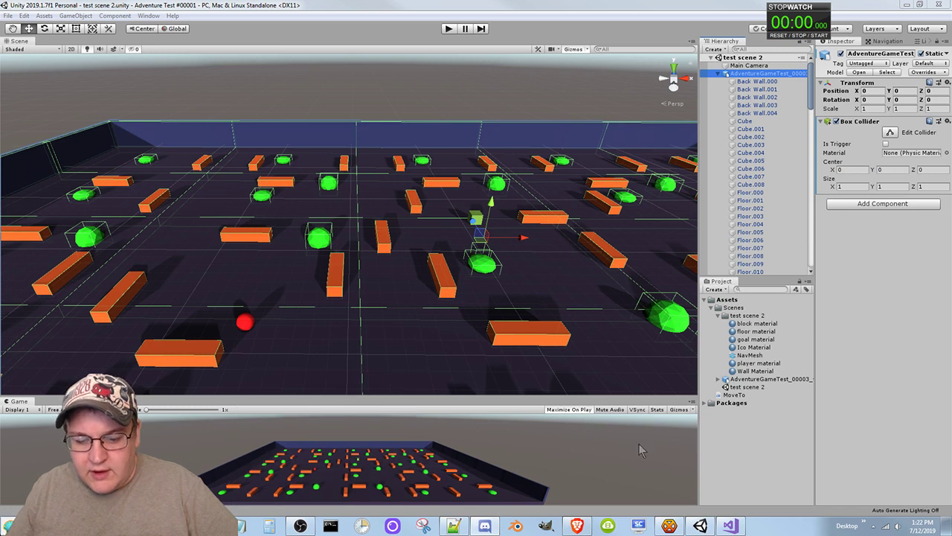